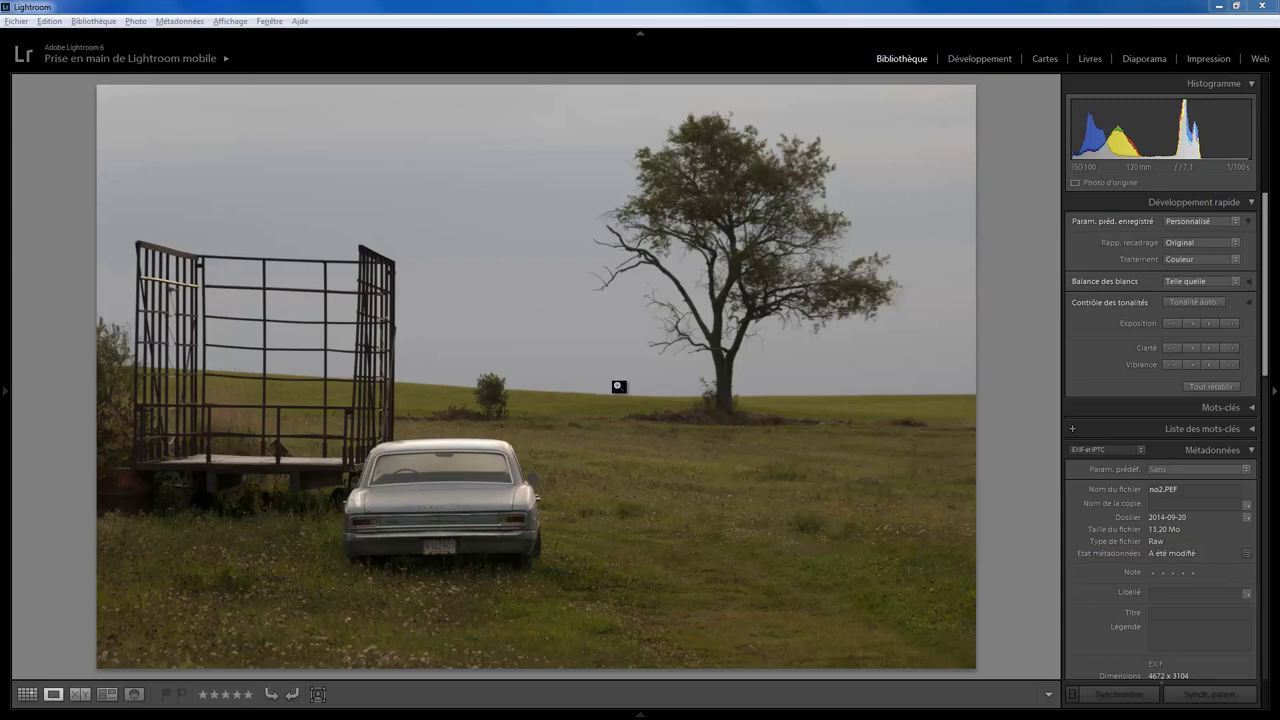
click(501, 484)
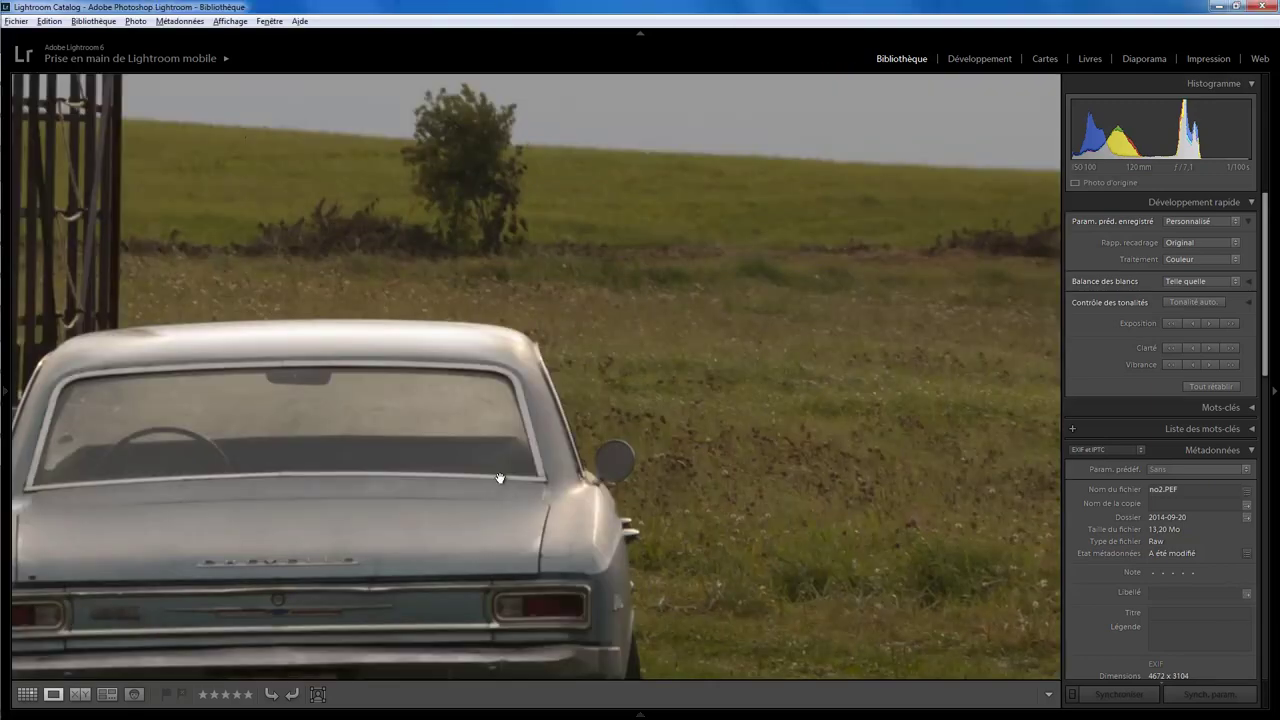
click(381, 517)
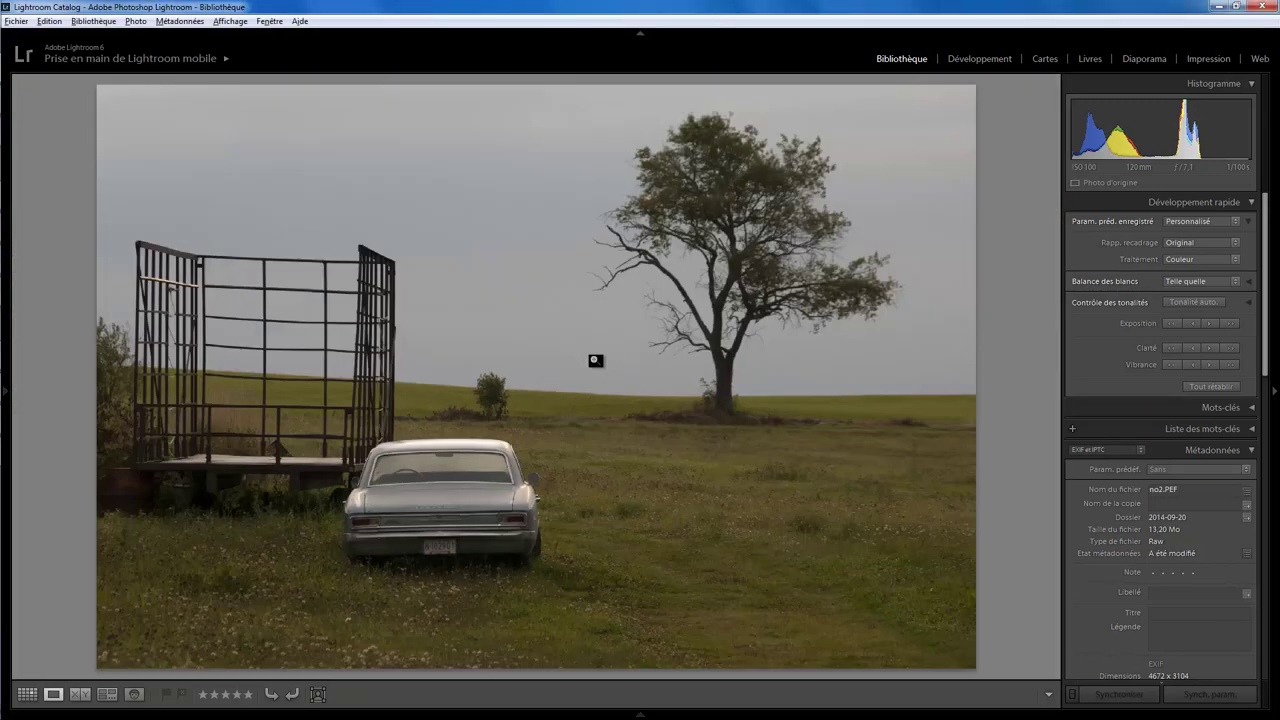
key(Left)
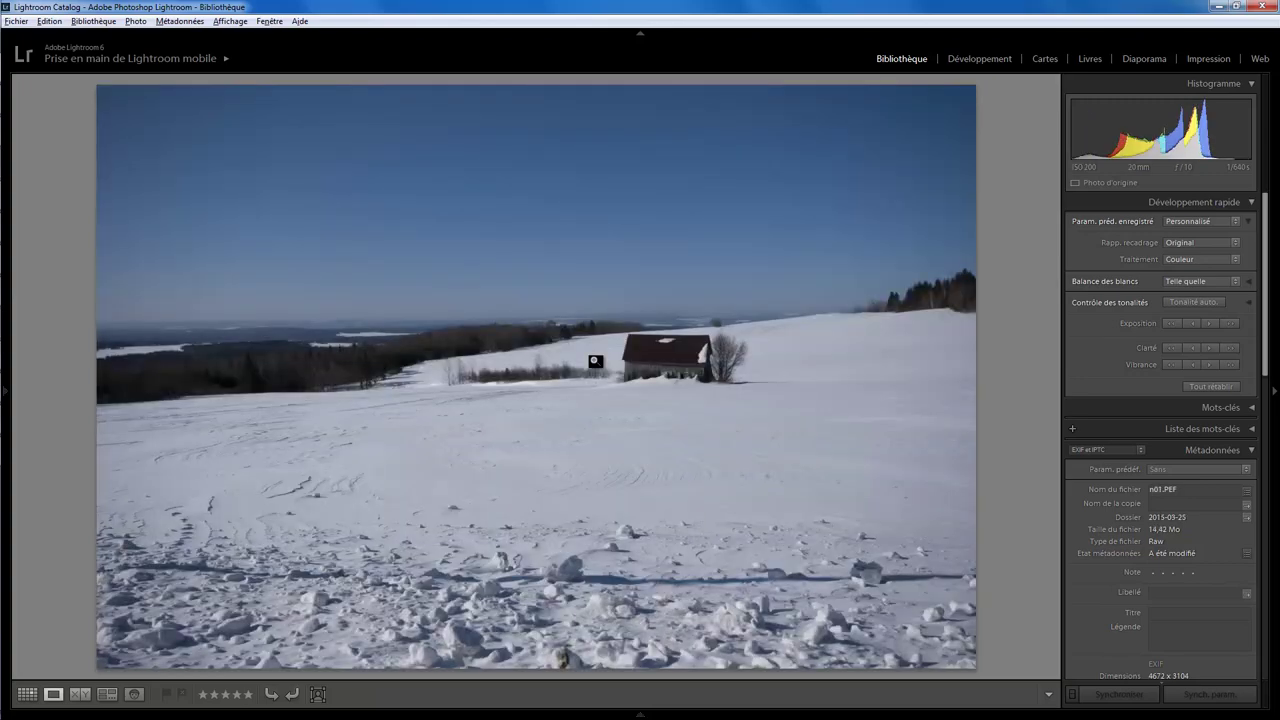
key(Right)
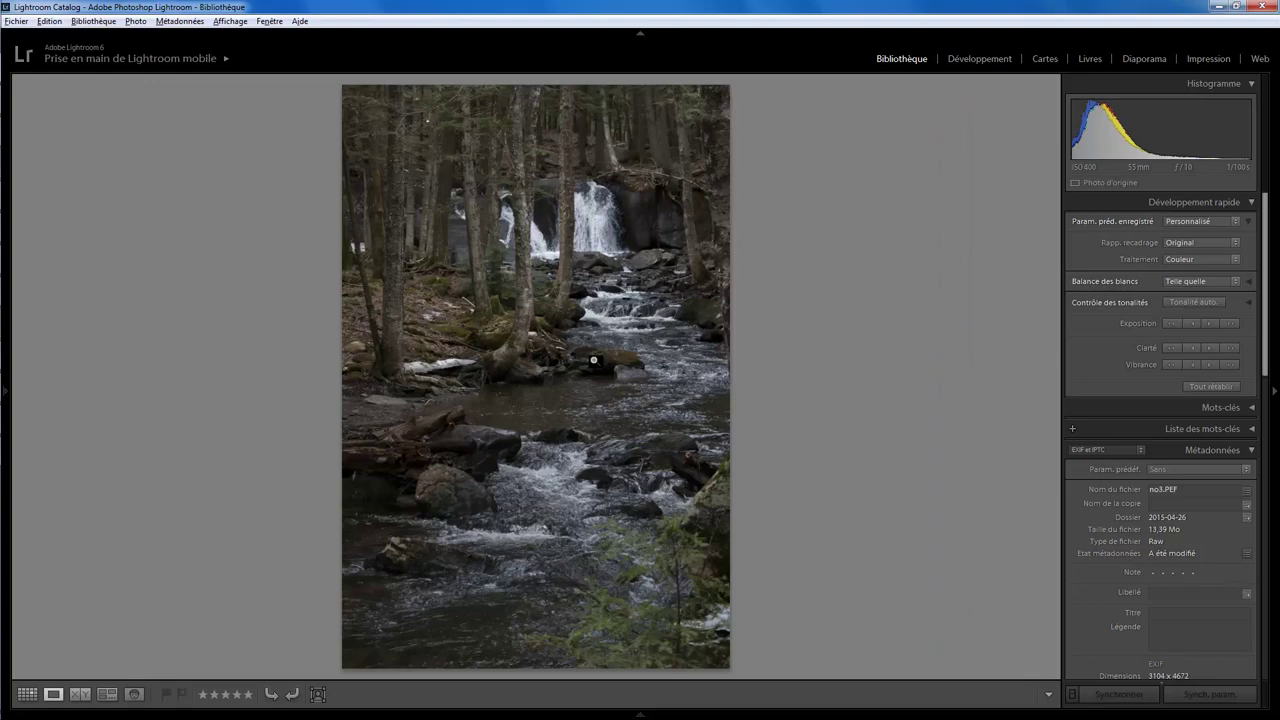
key(Left)
key(Left)
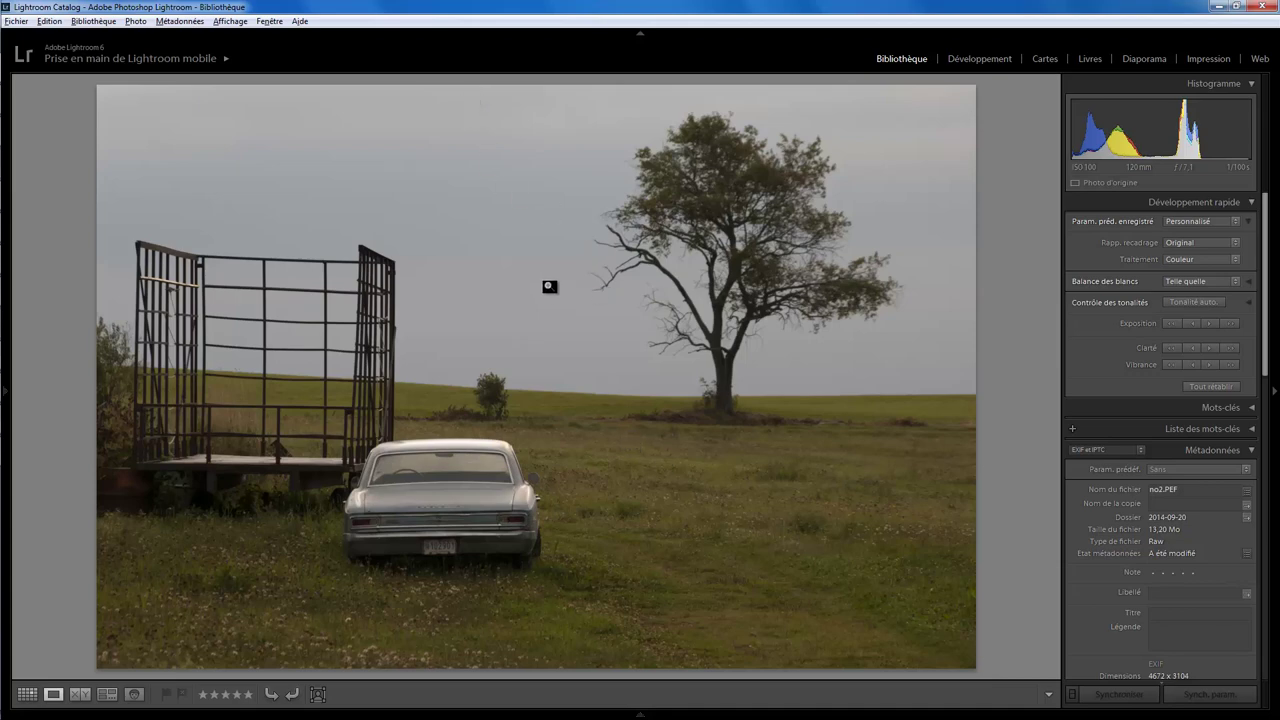
click(446, 550)
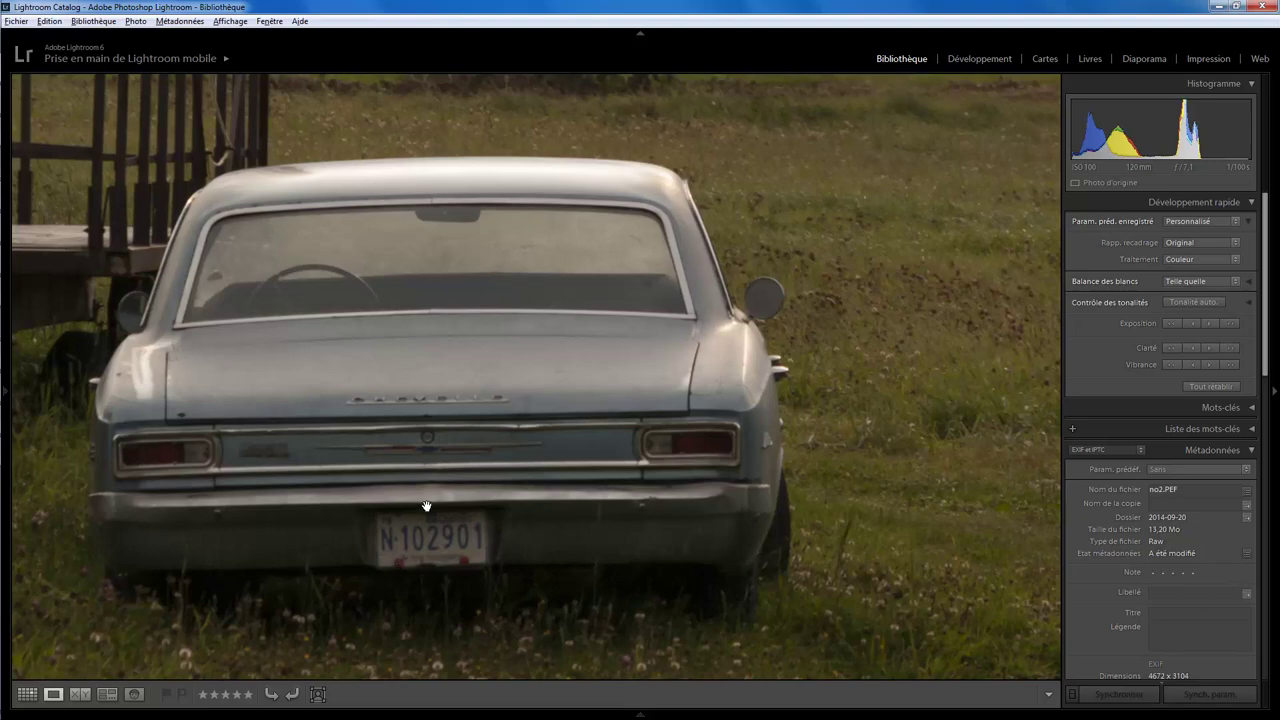
click(440, 424)
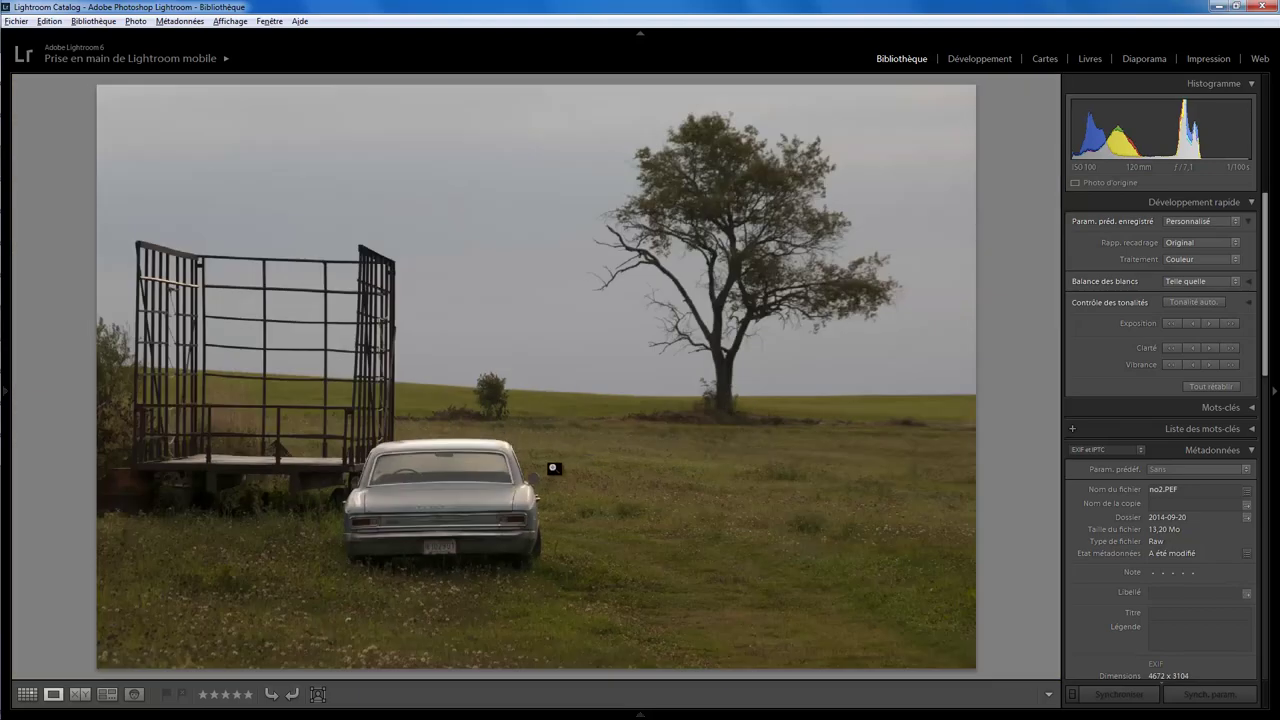
click(336, 427)
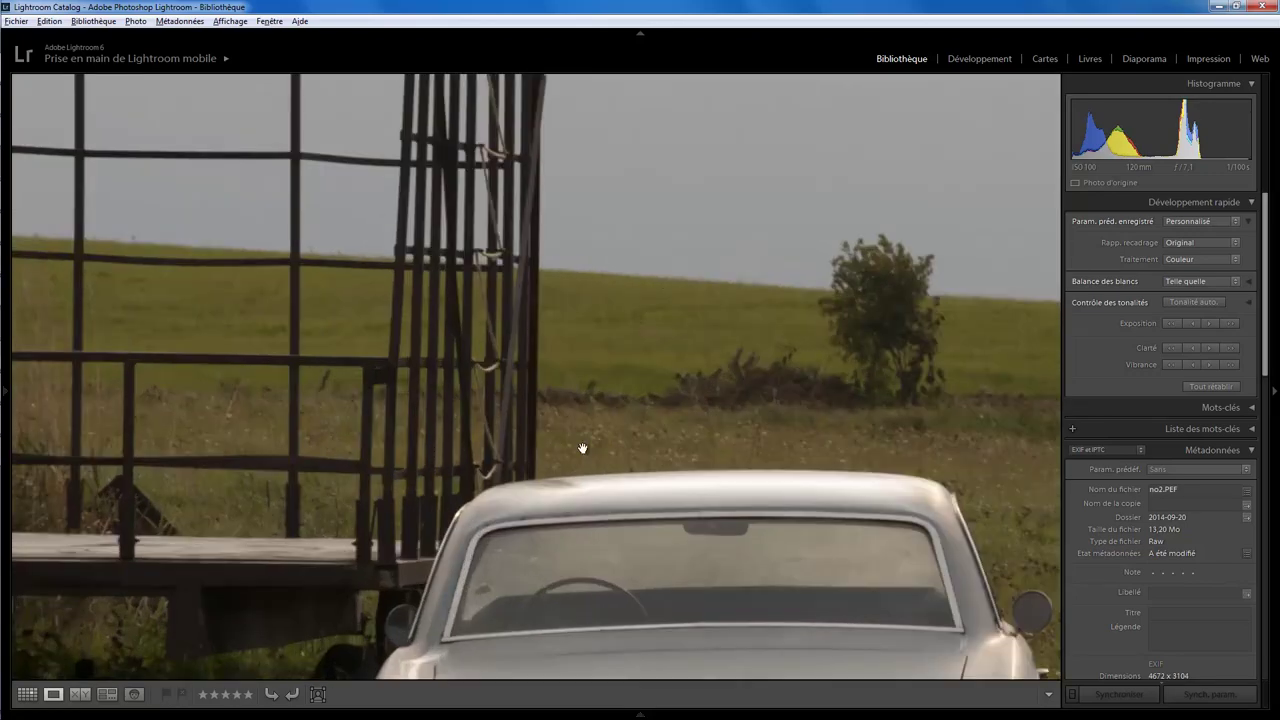
drag(613, 450, 403, 439)
drag(883, 489, 594, 331)
mouse_move(877, 523)
mouse_down()
mouse_move(720, 466)
mouse_move(557, 480)
mouse_move(669, 463)
mouse_up()
drag(897, 369, 563, 440)
drag(749, 256, 682, 457)
drag(443, 527, 766, 251)
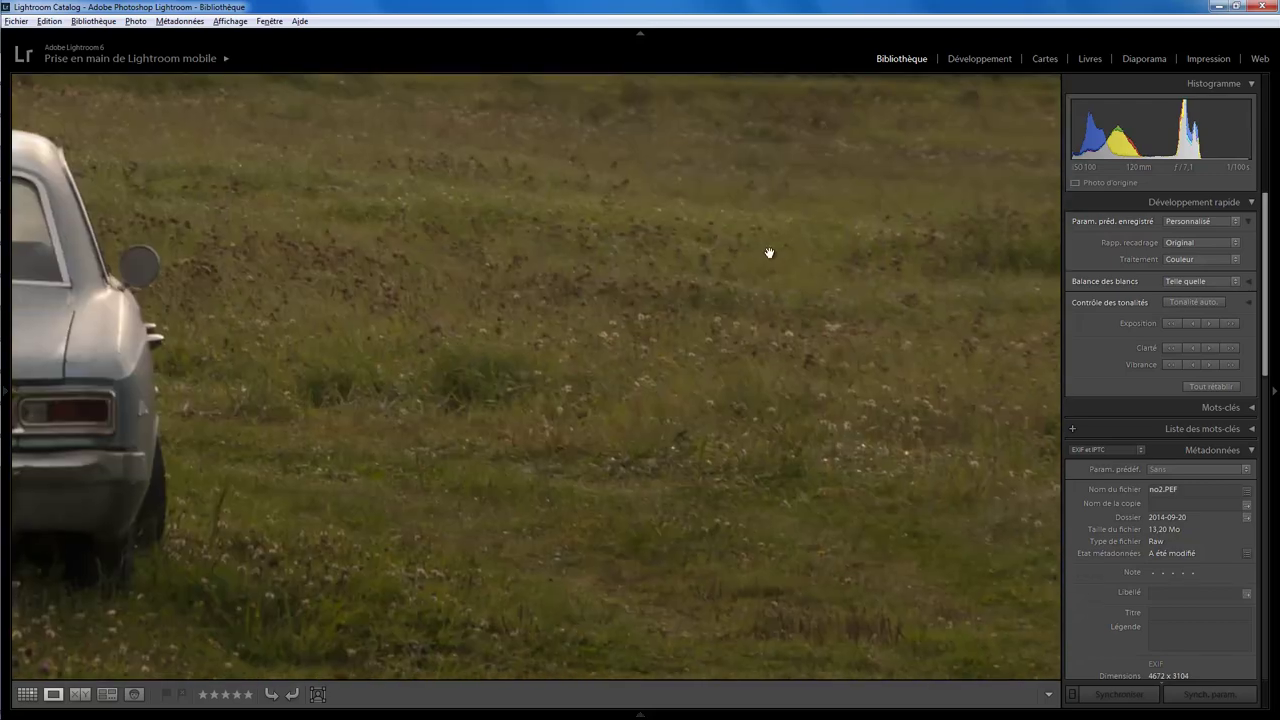
drag(535, 457, 666, 366)
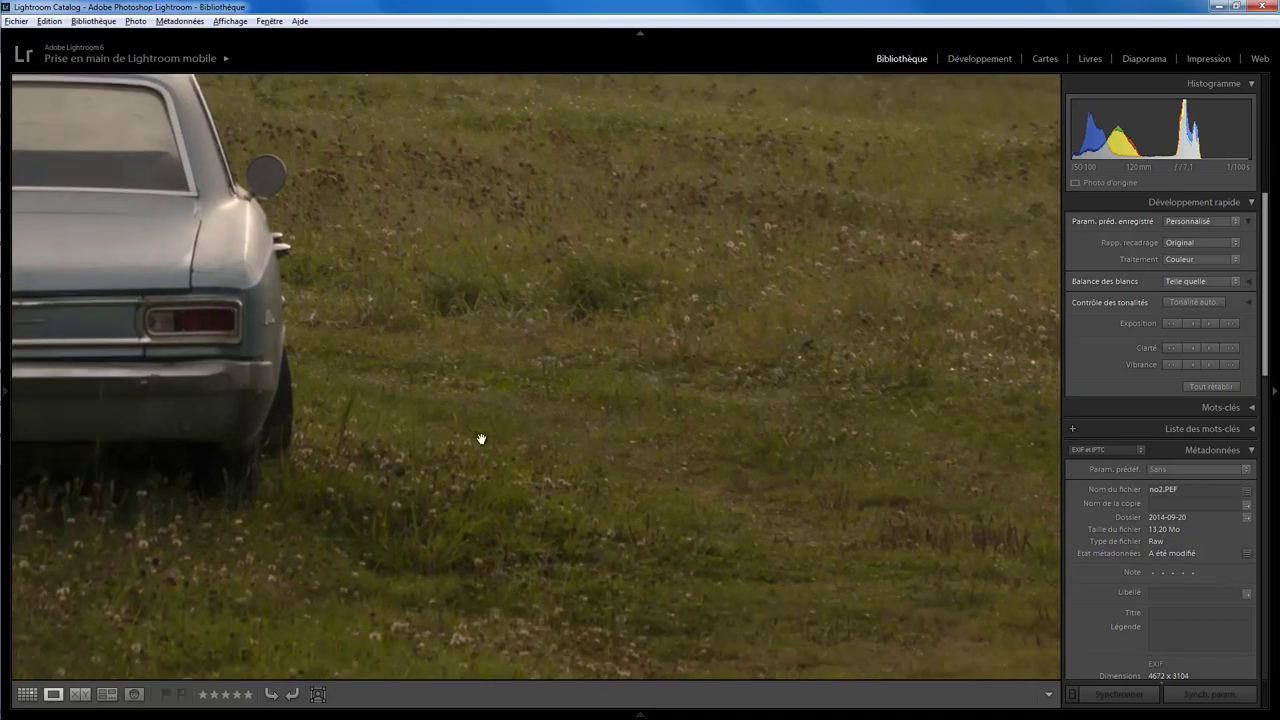
drag(439, 463, 794, 380)
drag(385, 294, 514, 457)
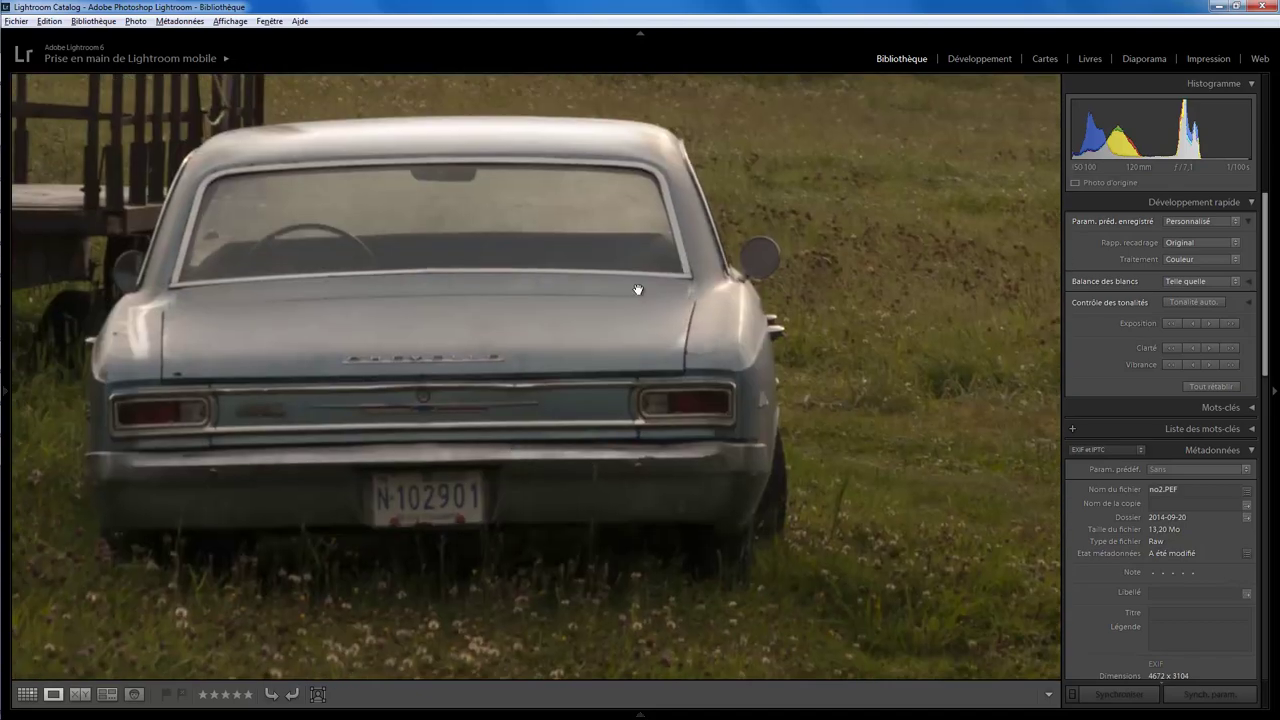
click(670, 372)
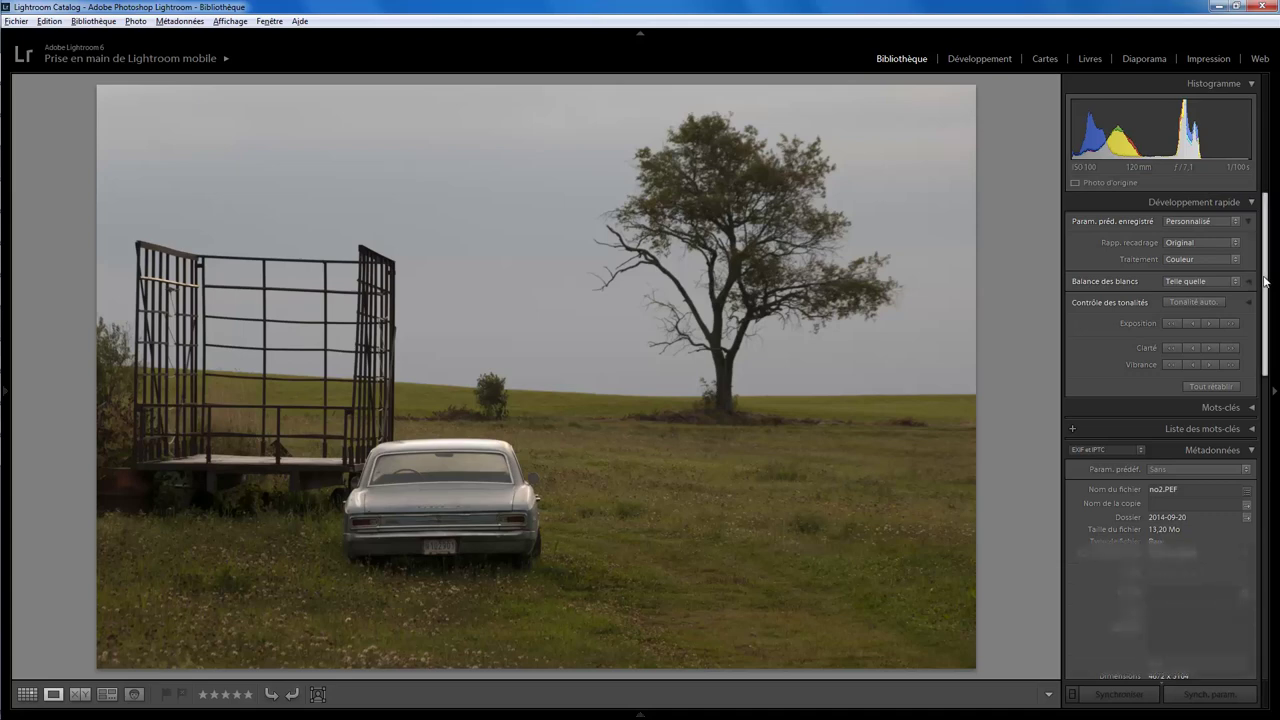
- Scroll the right panel to no2.PEF's EXIF details and zoom in close on the car's rear window
drag(1265, 281, 1271, 408)
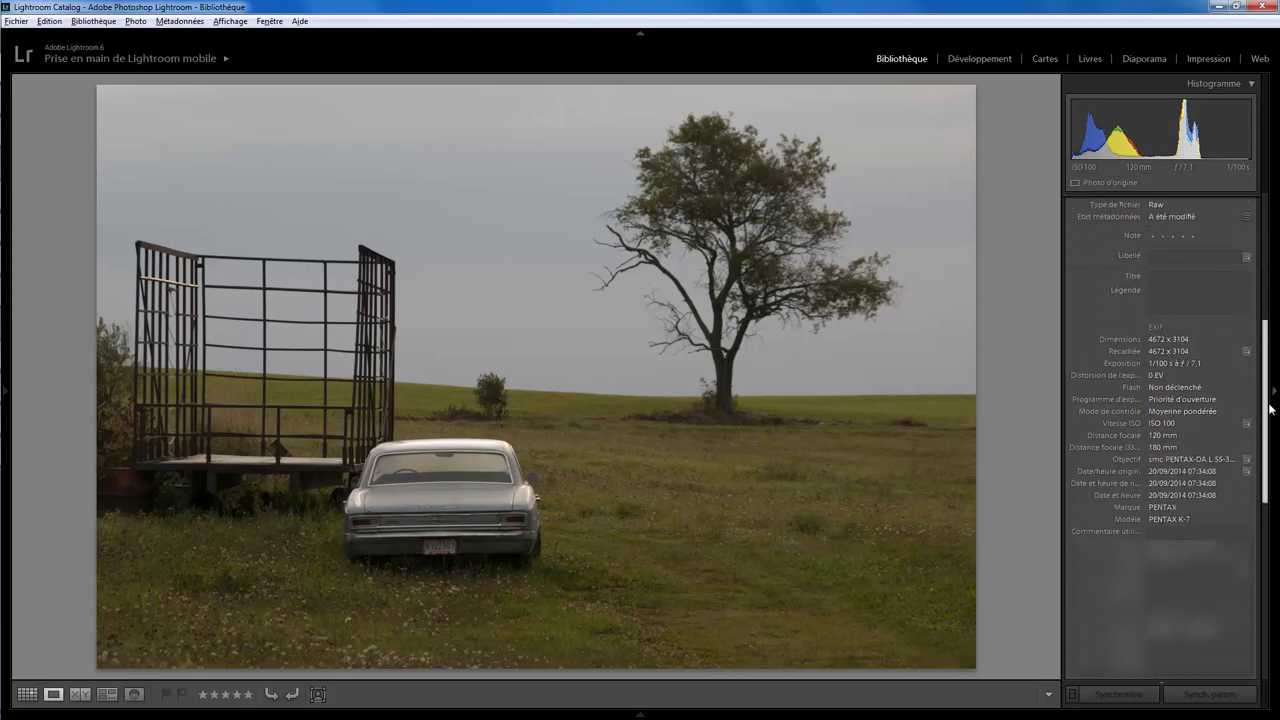
drag(1271, 408, 1266, 225)
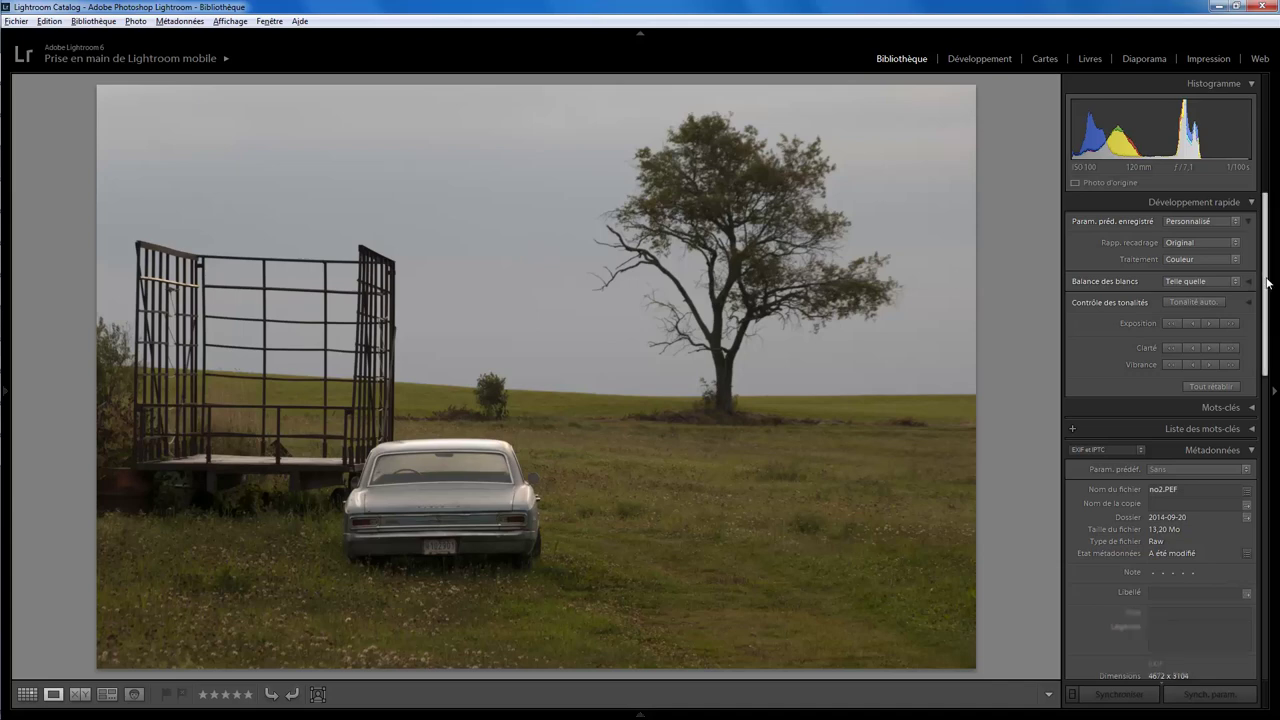
drag(1267, 283, 1265, 383)
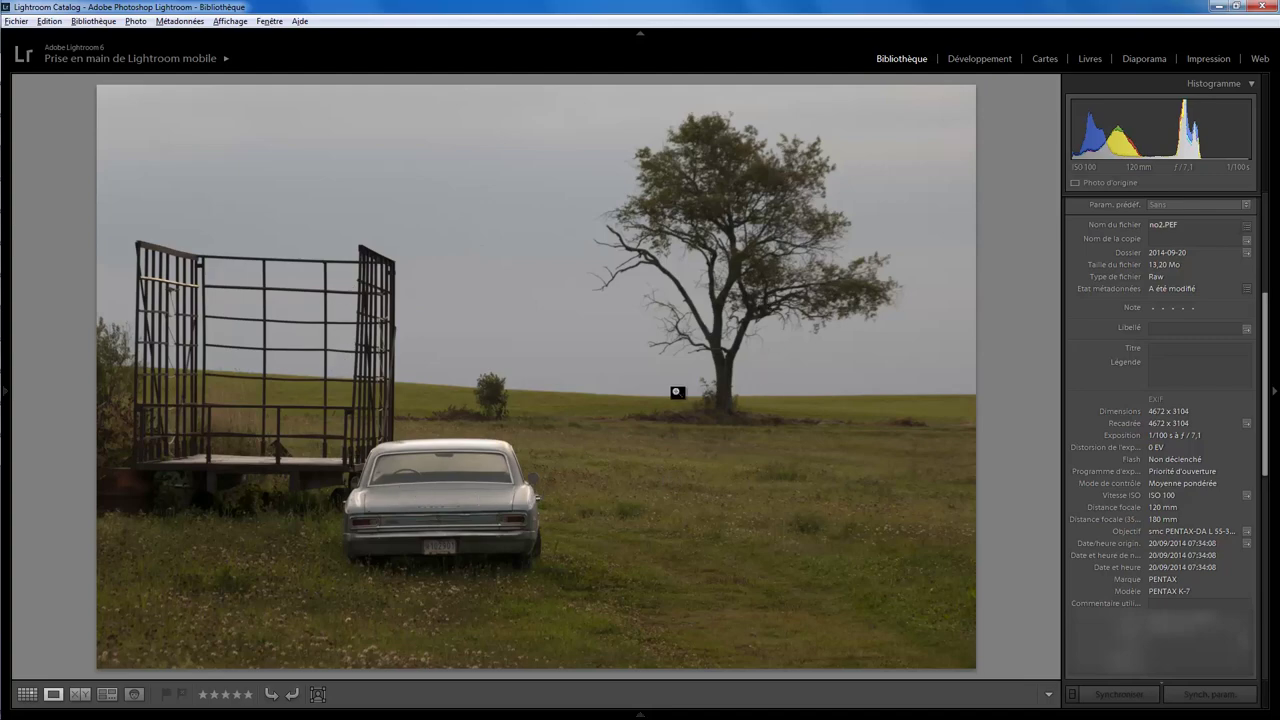
click(449, 446)
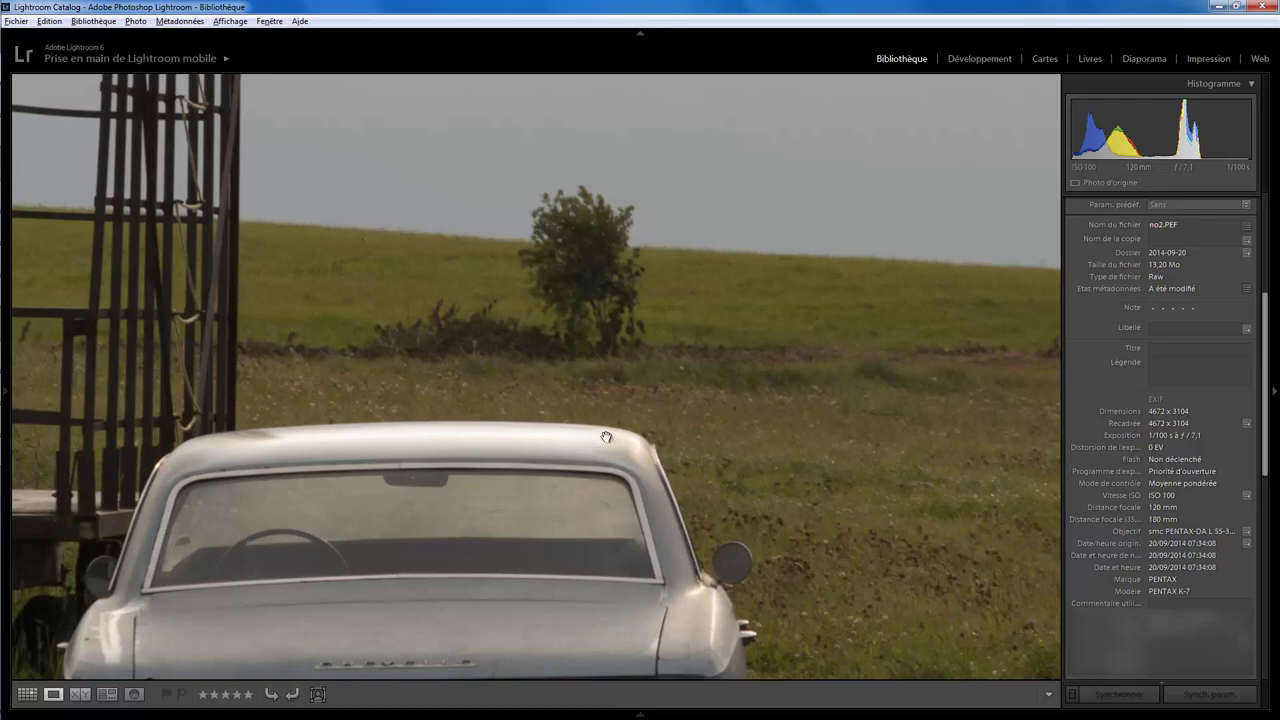
- Raise Whites to +14 on no2.PEF in the Develop module's Basic panel
click(470, 442)
click(990, 58)
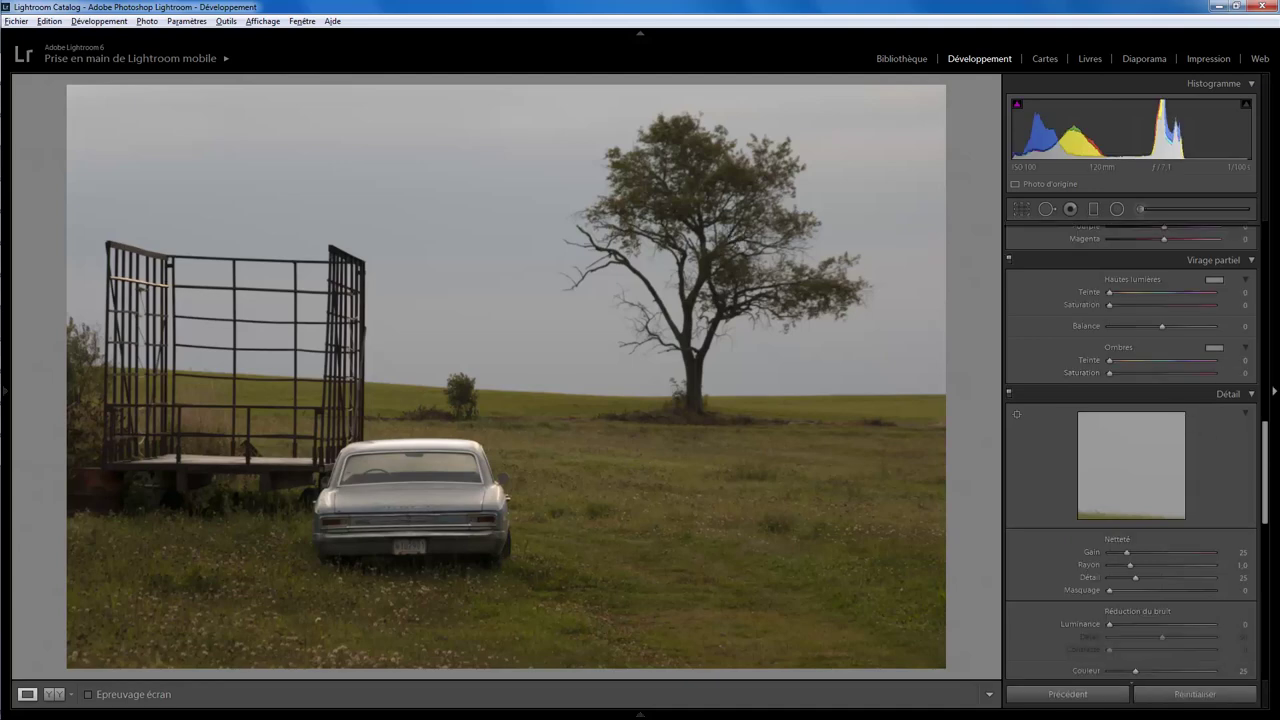
drag(1266, 441, 1266, 241)
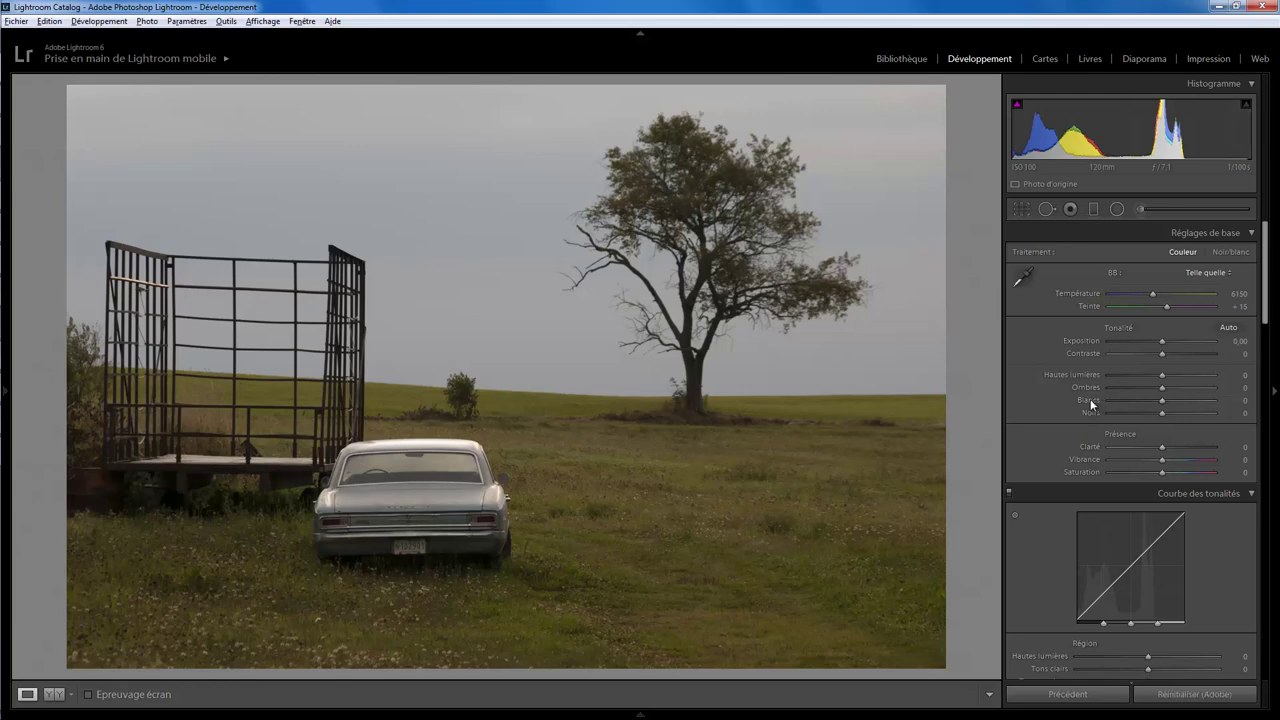
drag(1091, 405, 1095, 405)
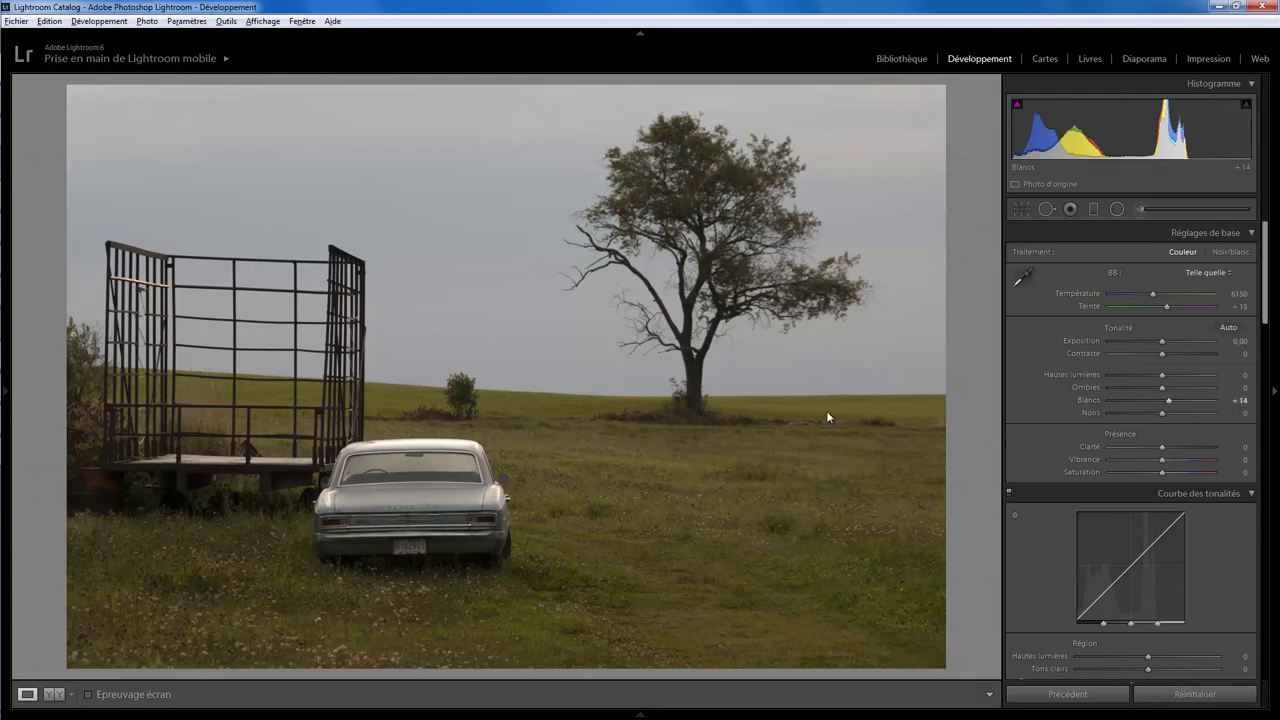
- Check the car's roof at 1:1, zoom back out, and return to the Library
click(415, 450)
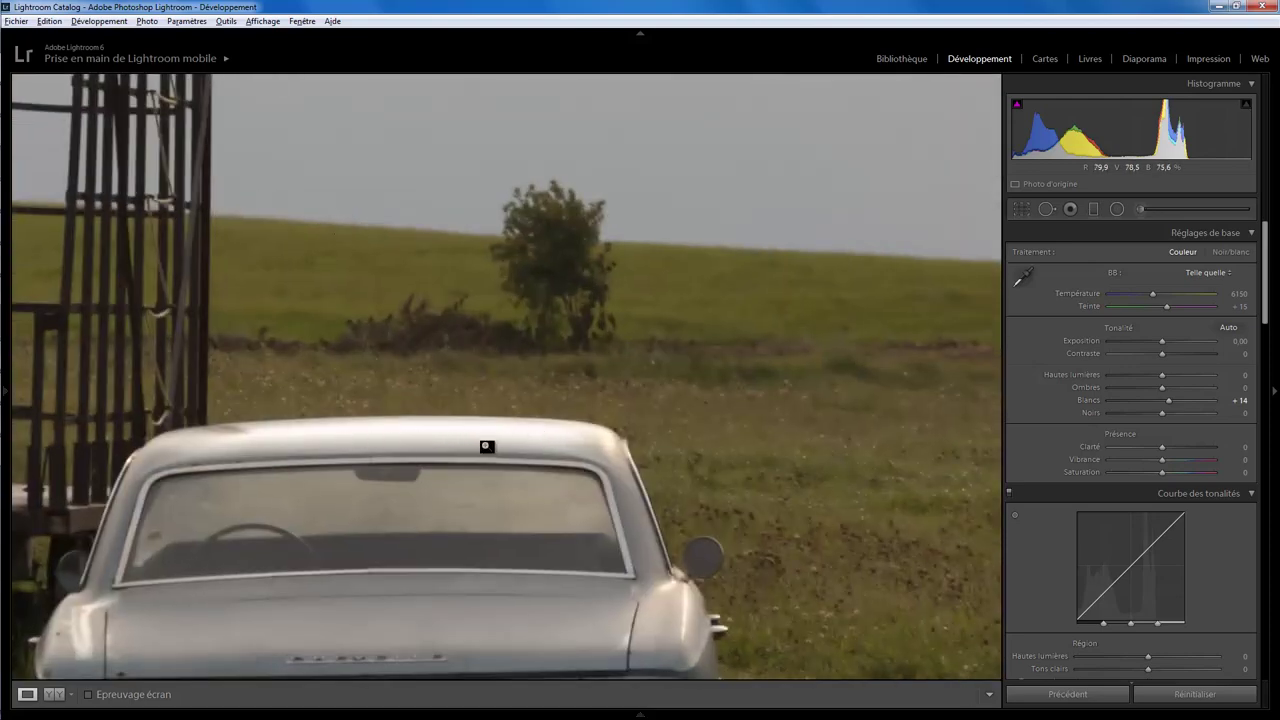
click(486, 446)
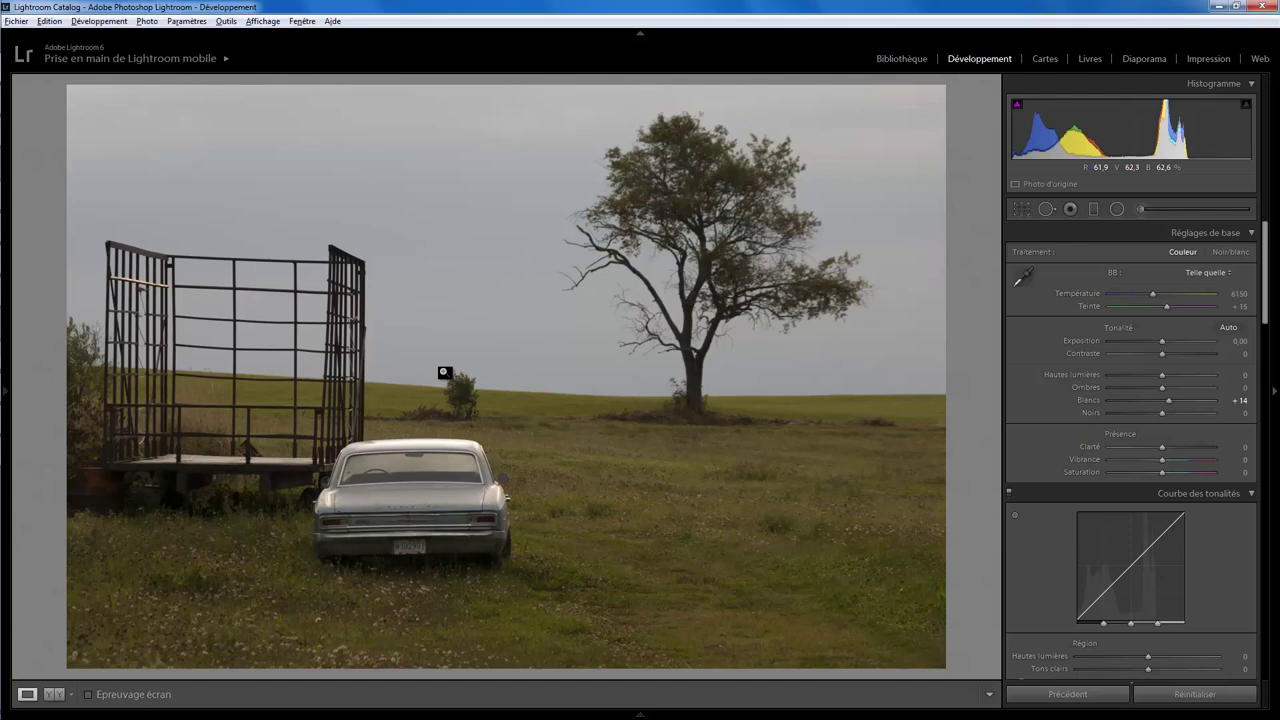
click(890, 62)
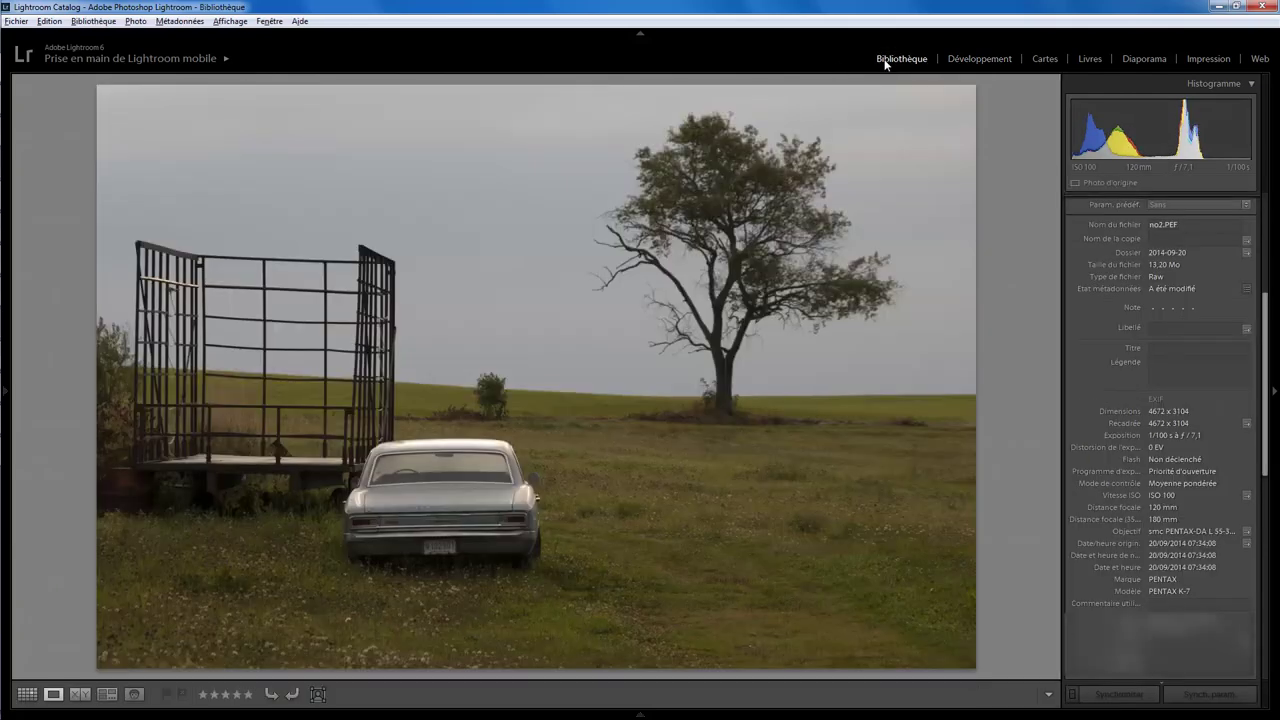
- Move to the snowy barn landscape no1.PEF and pan the 1:1 view across the foreground snow
key(Left)
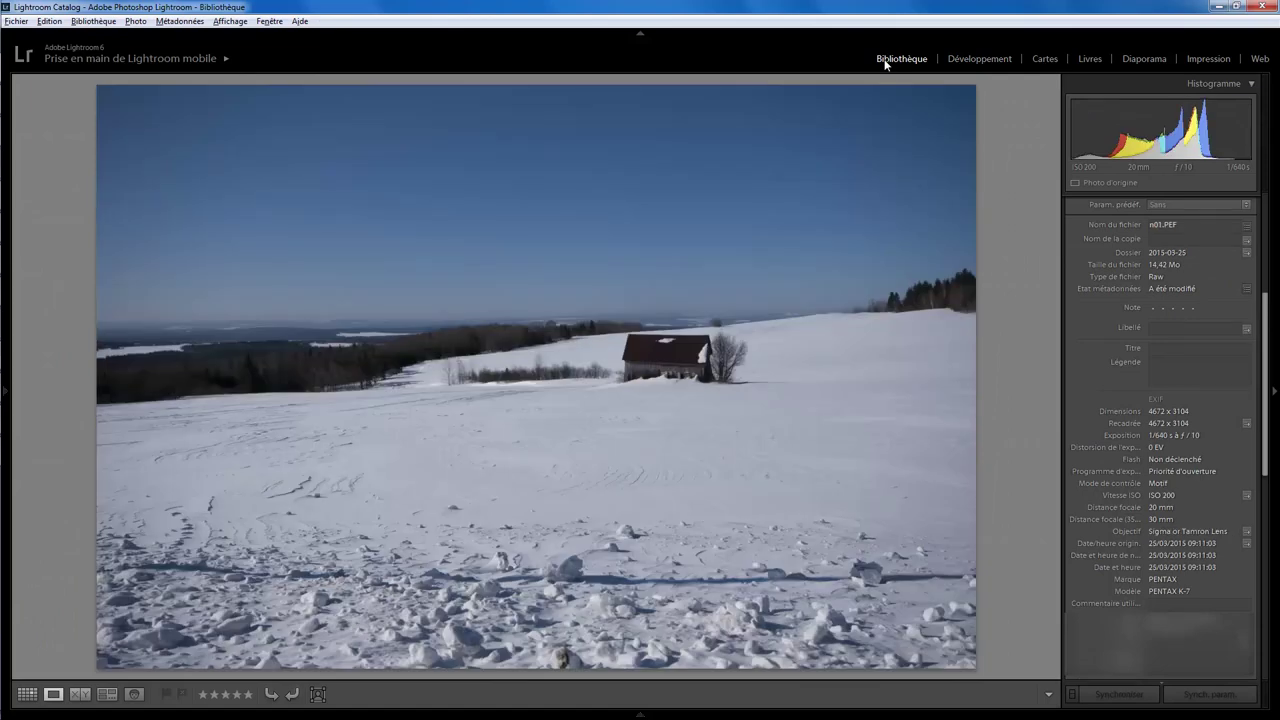
click(617, 569)
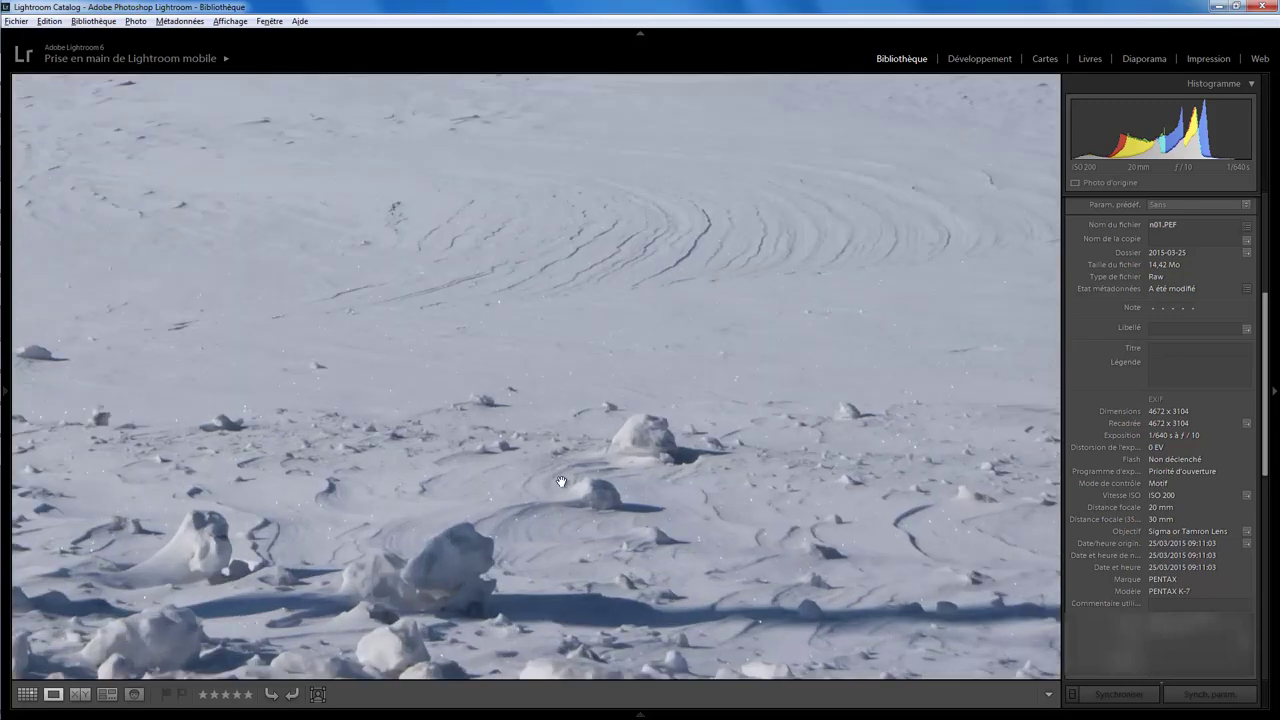
mouse_move(572, 443)
mouse_down()
mouse_move(548, 514)
mouse_move(560, 580)
mouse_up()
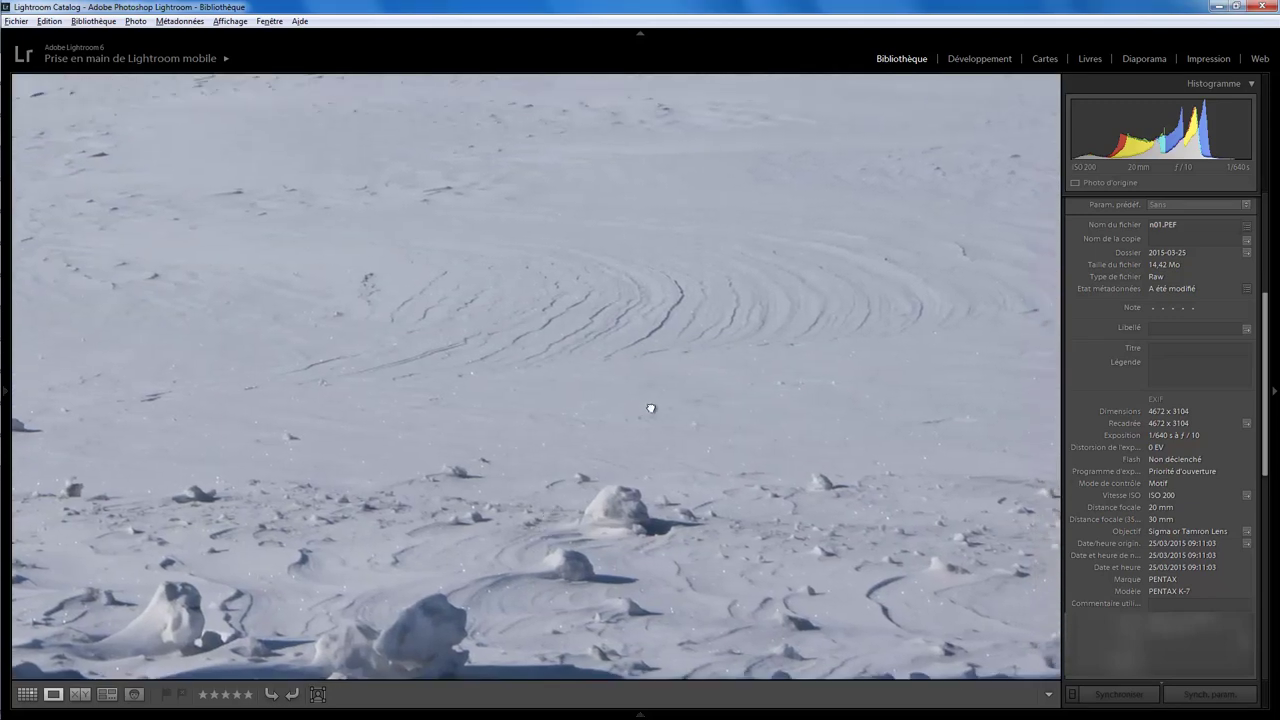
drag(651, 406, 655, 470)
drag(657, 340, 591, 496)
- Inspect the sky, barn and trees at 1:1, recheck the foreground snow, then show the whole landscape
drag(668, 200, 640, 343)
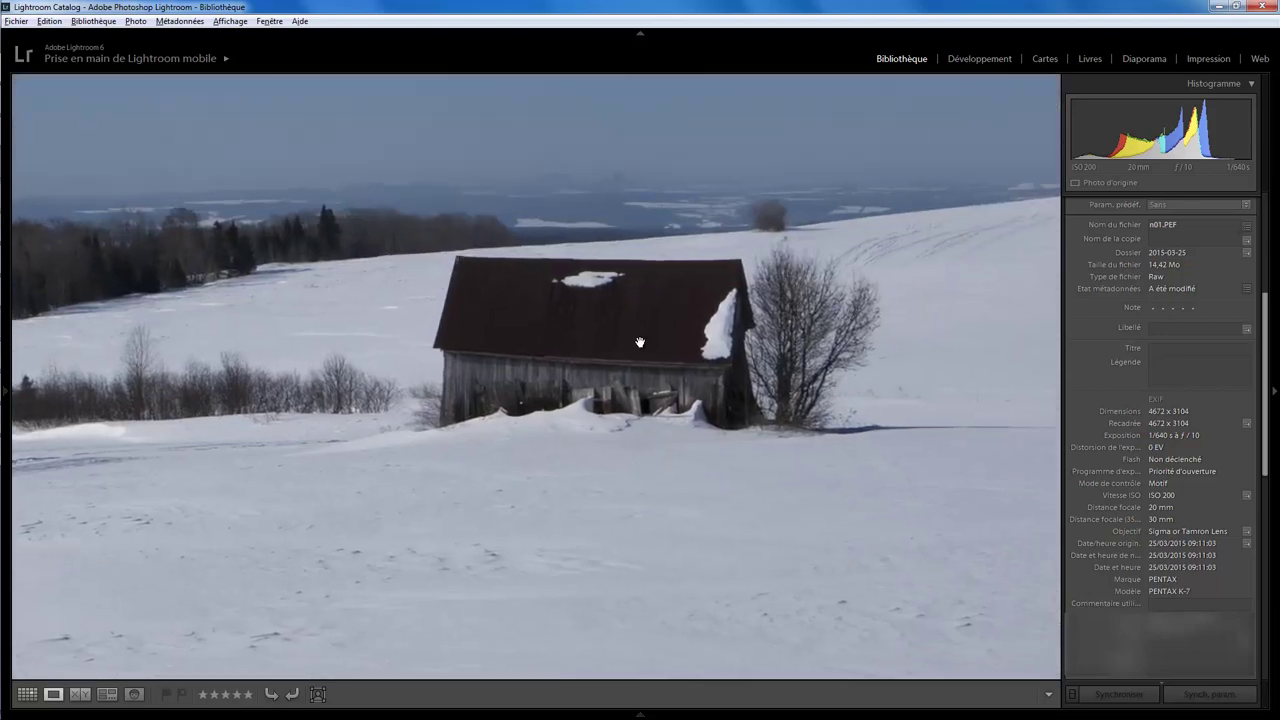
drag(589, 277, 633, 449)
drag(414, 506, 617, 400)
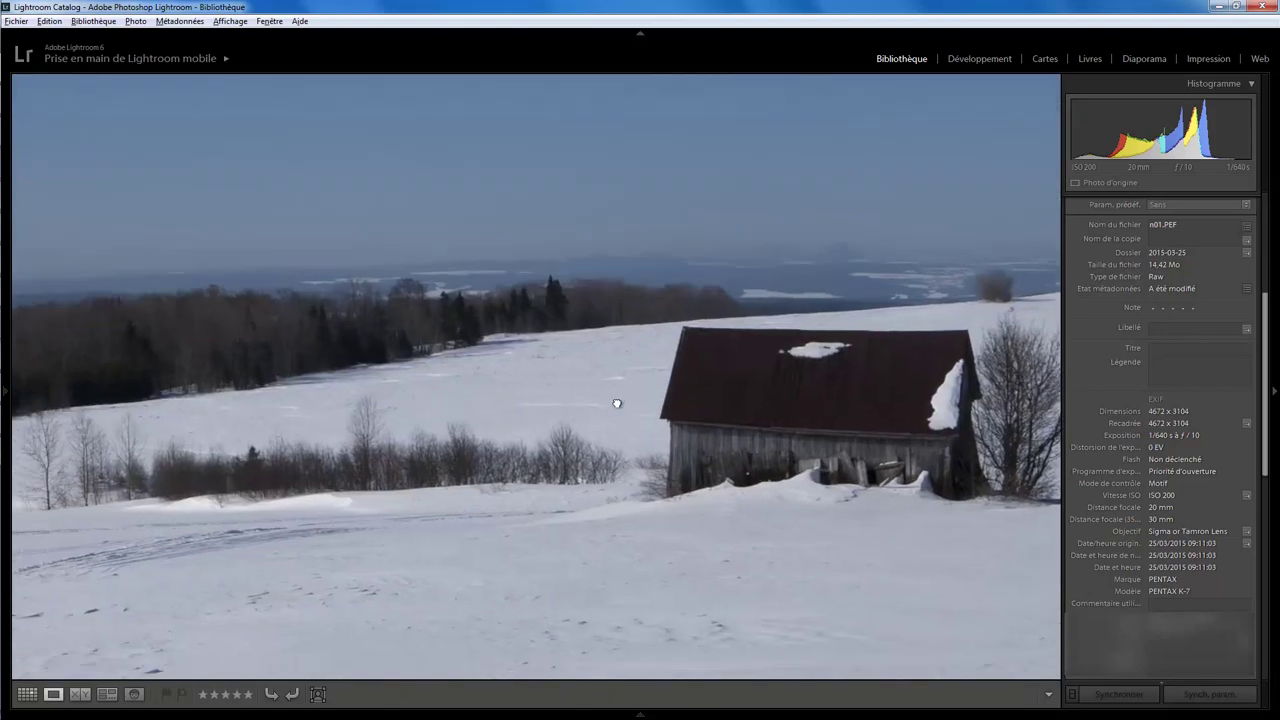
click(584, 449)
click(592, 555)
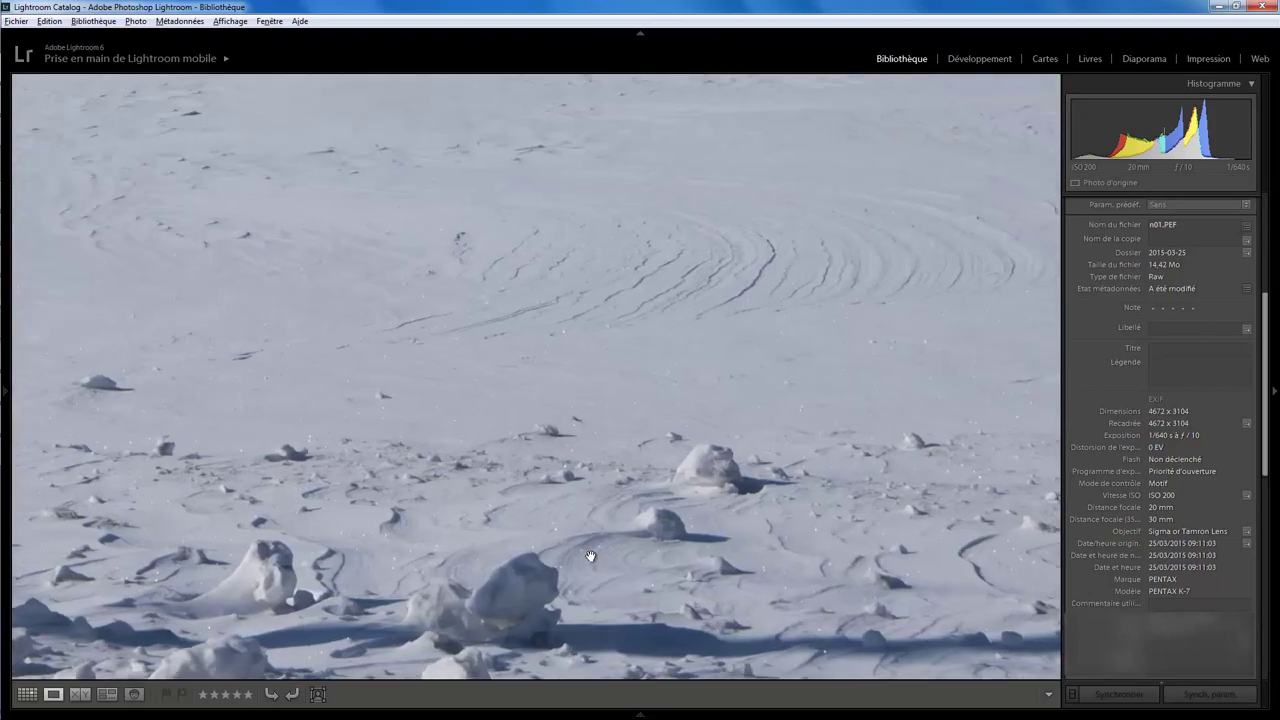
click(642, 537)
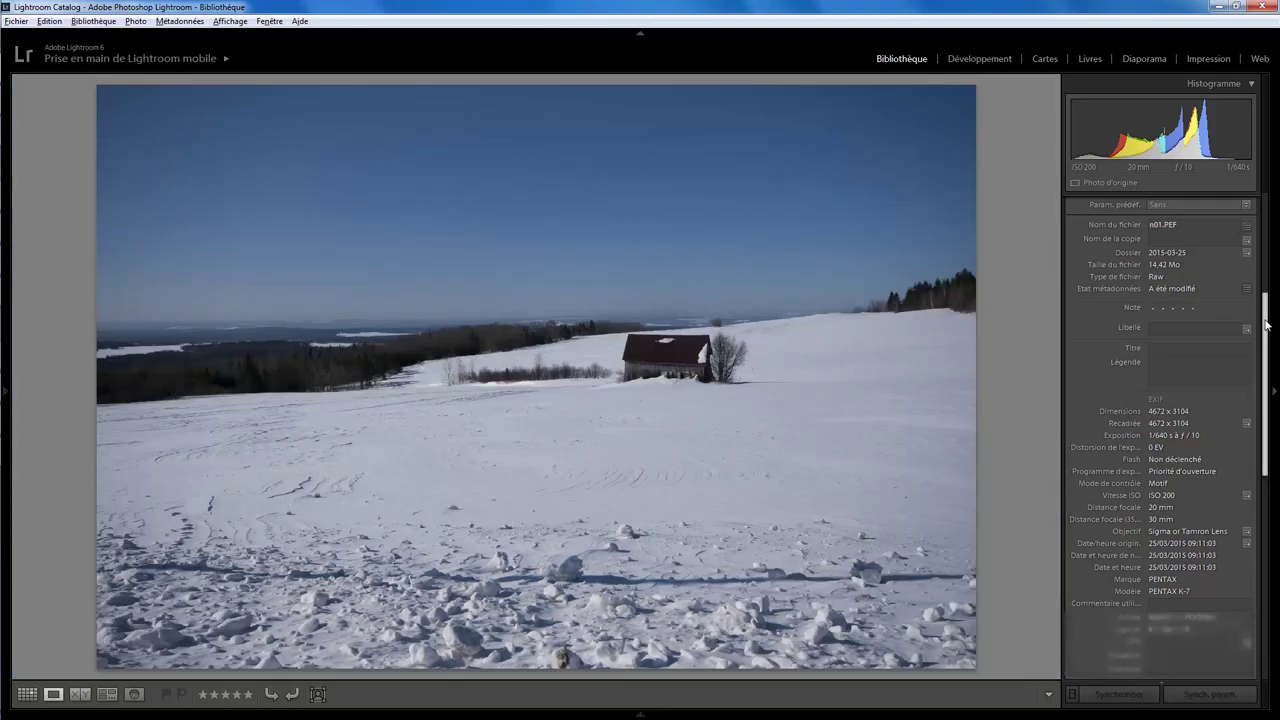
scroll(1150, 300, up, 5)
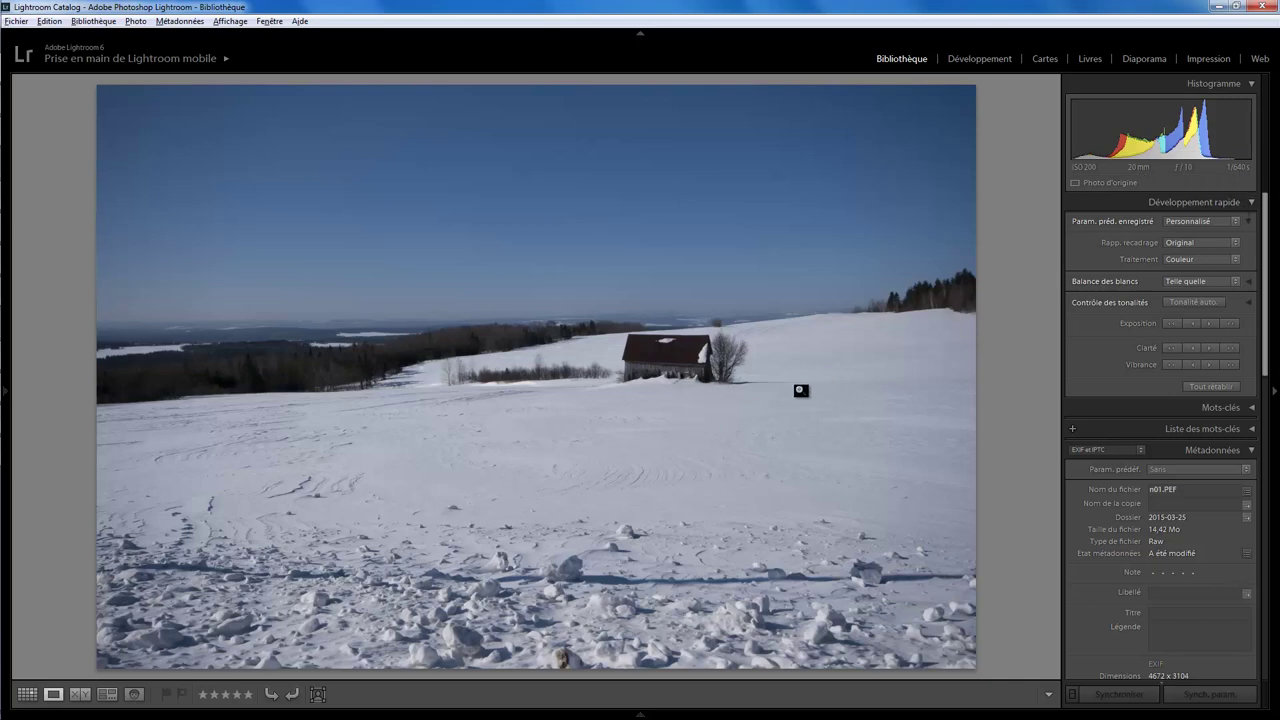
click(666, 468)
- Scroll the 1:1 view down and back up over the snow of the barn landscape
scroll(654, 477, down, 1)
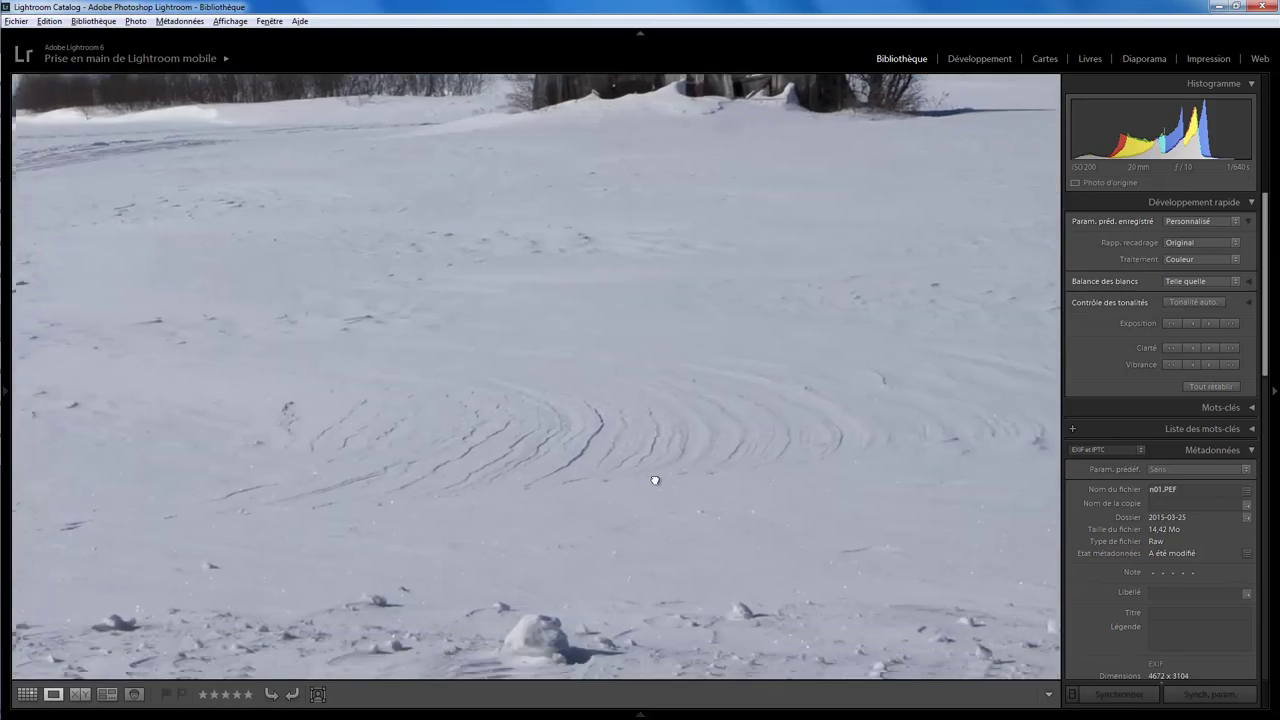
scroll(657, 434, down, 3)
scroll(658, 477, down, 1)
scroll(700, 450, down, 2)
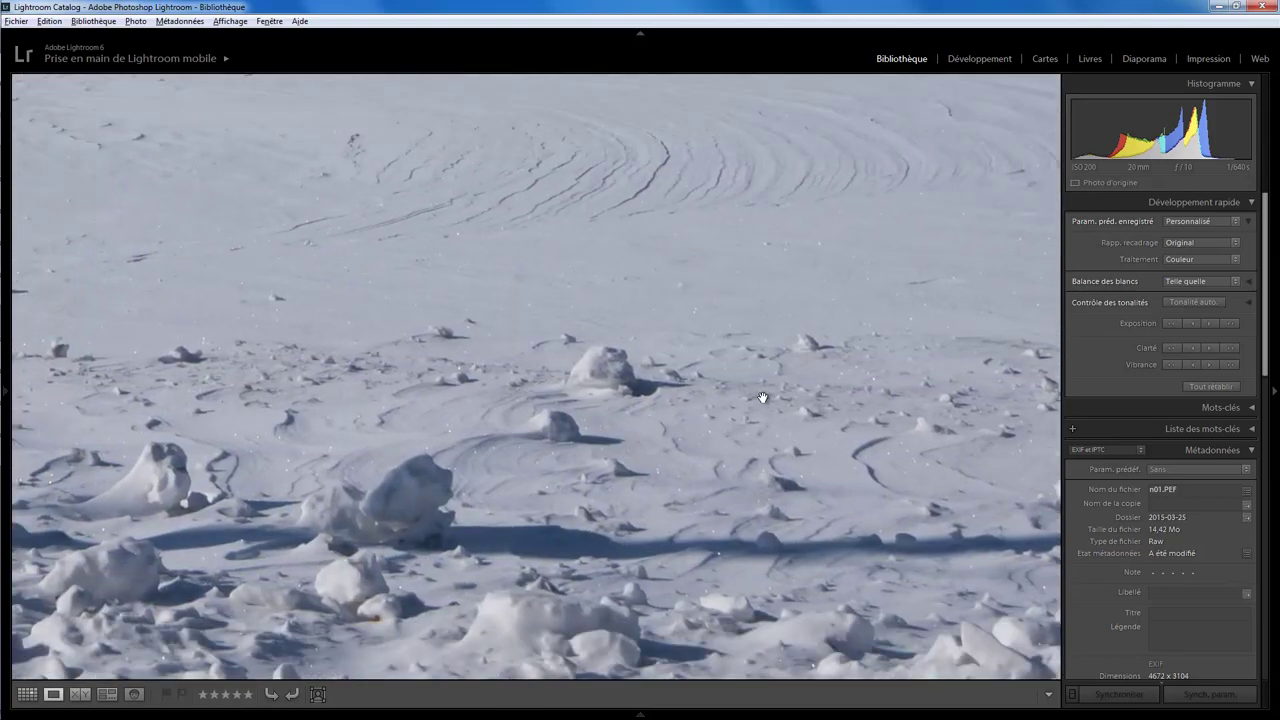
scroll(710, 400, up, 3)
scroll(690, 380, up, 2)
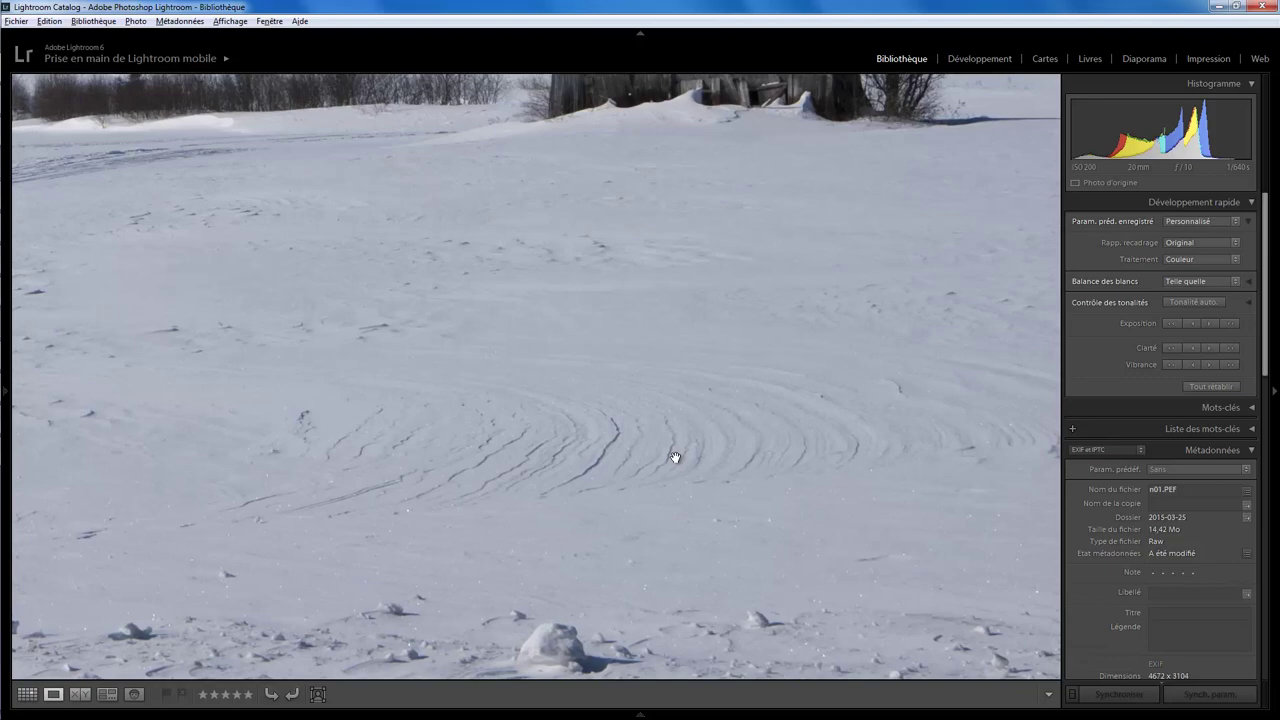
scroll(723, 271, up, 3)
- Return to Fit, briefly check the sky at full size, then zoom back out
click(741, 270)
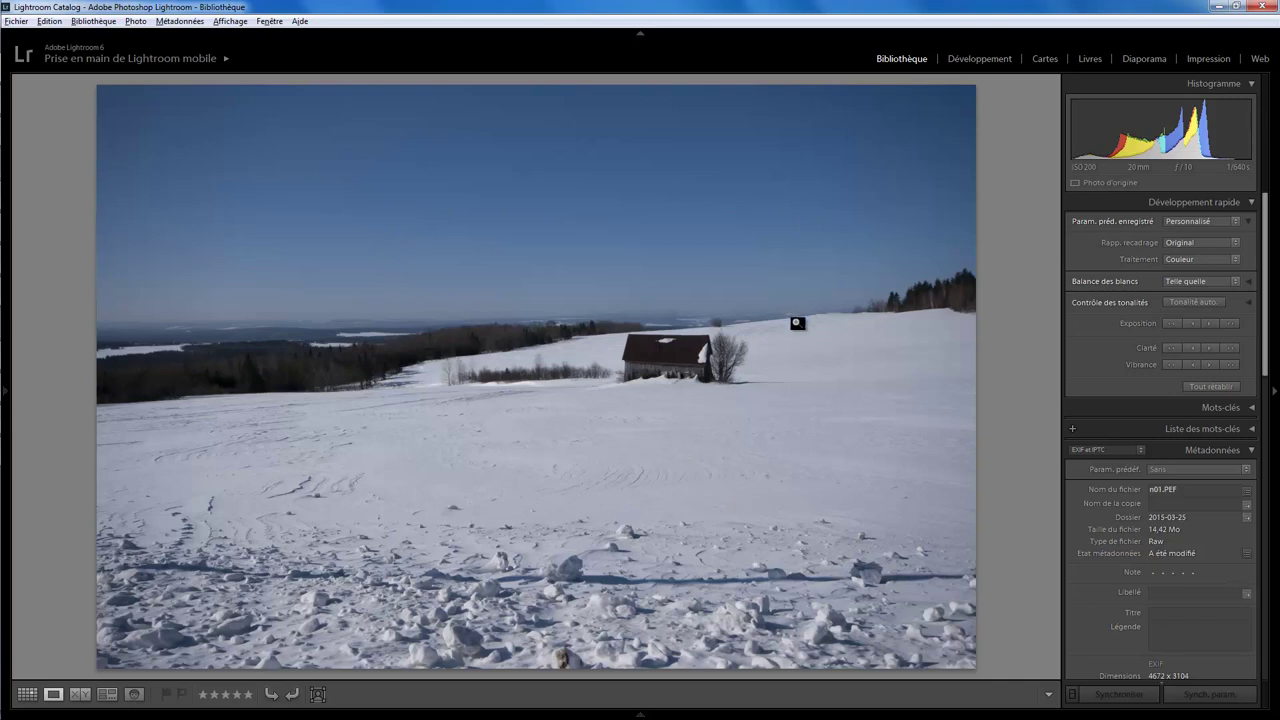
click(778, 178)
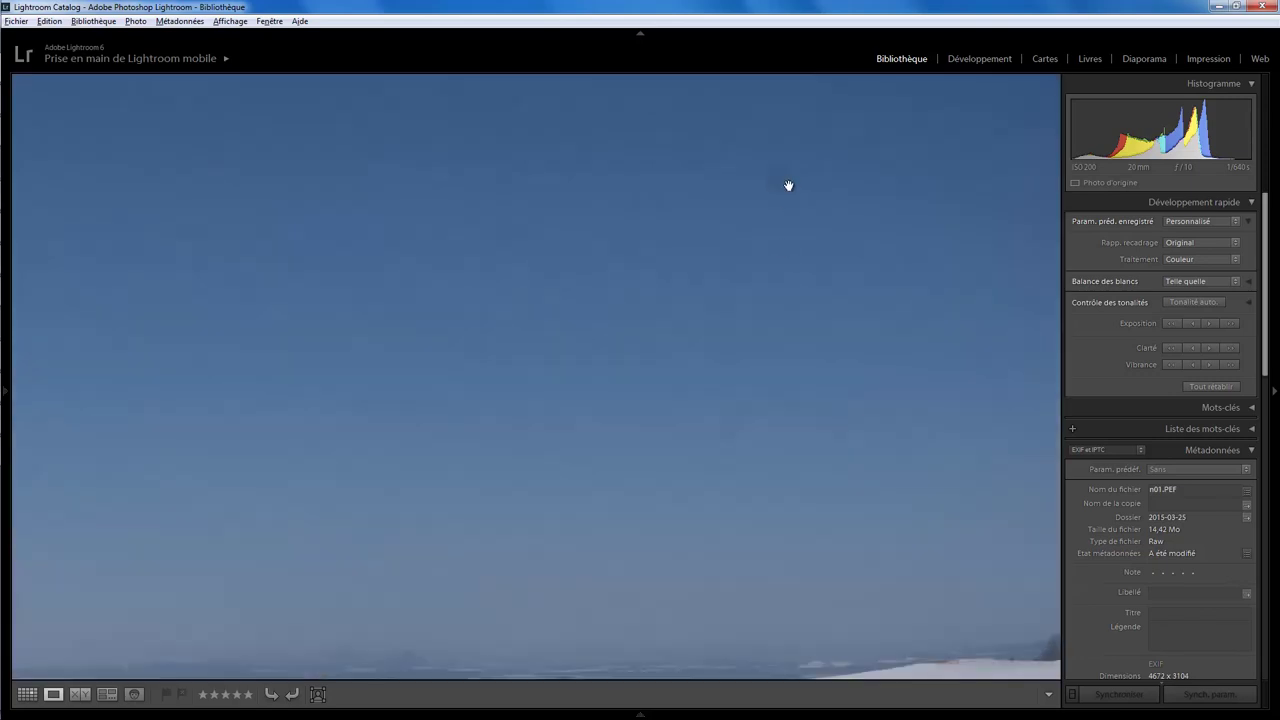
click(780, 186)
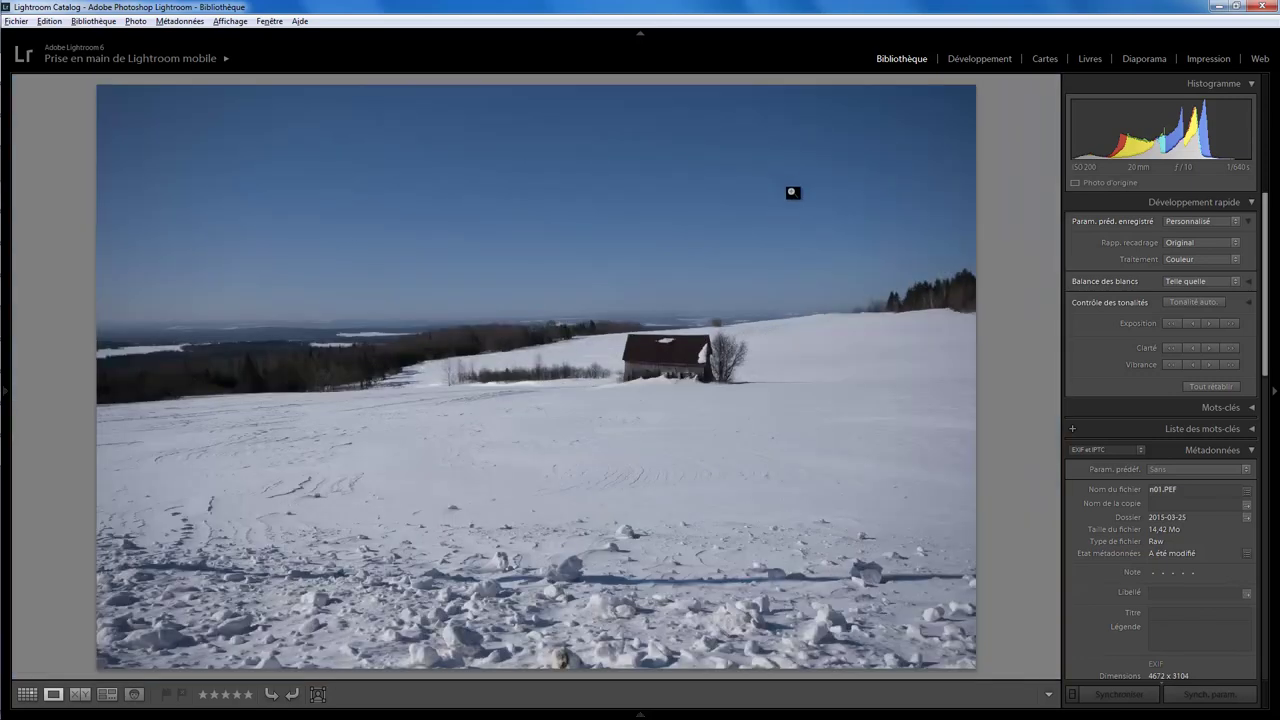
click(979, 58)
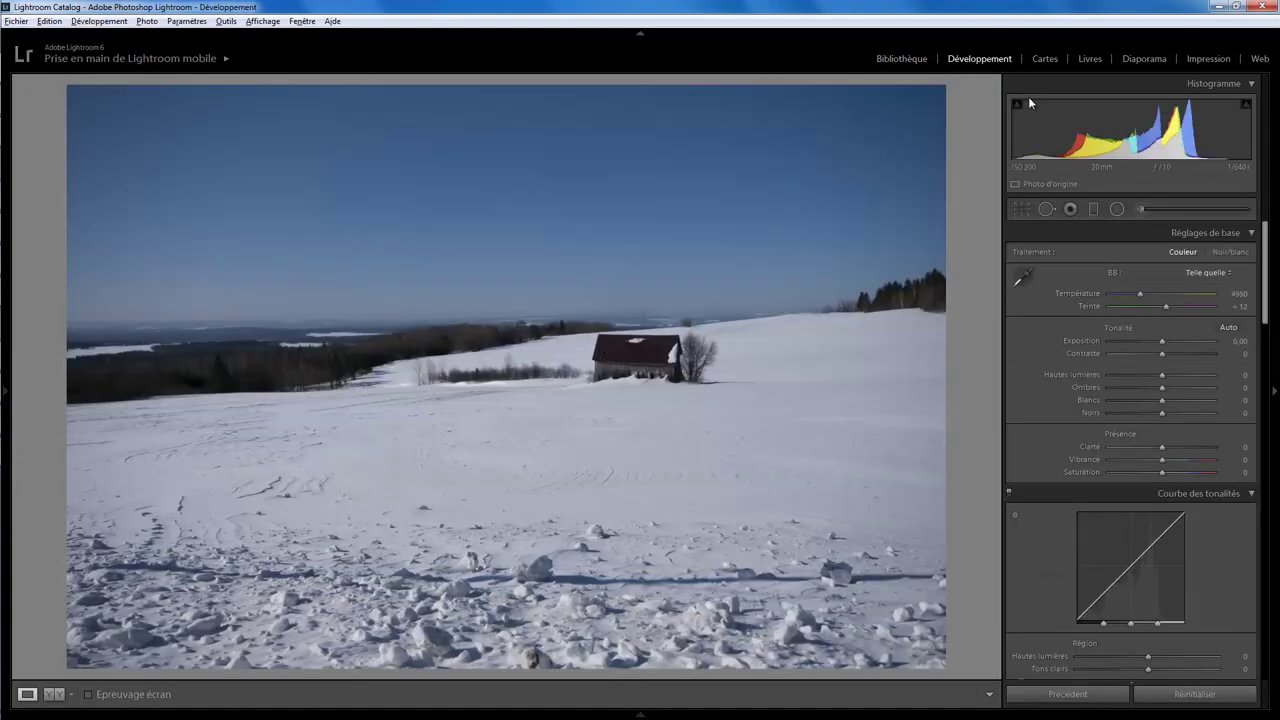
click(1046, 209)
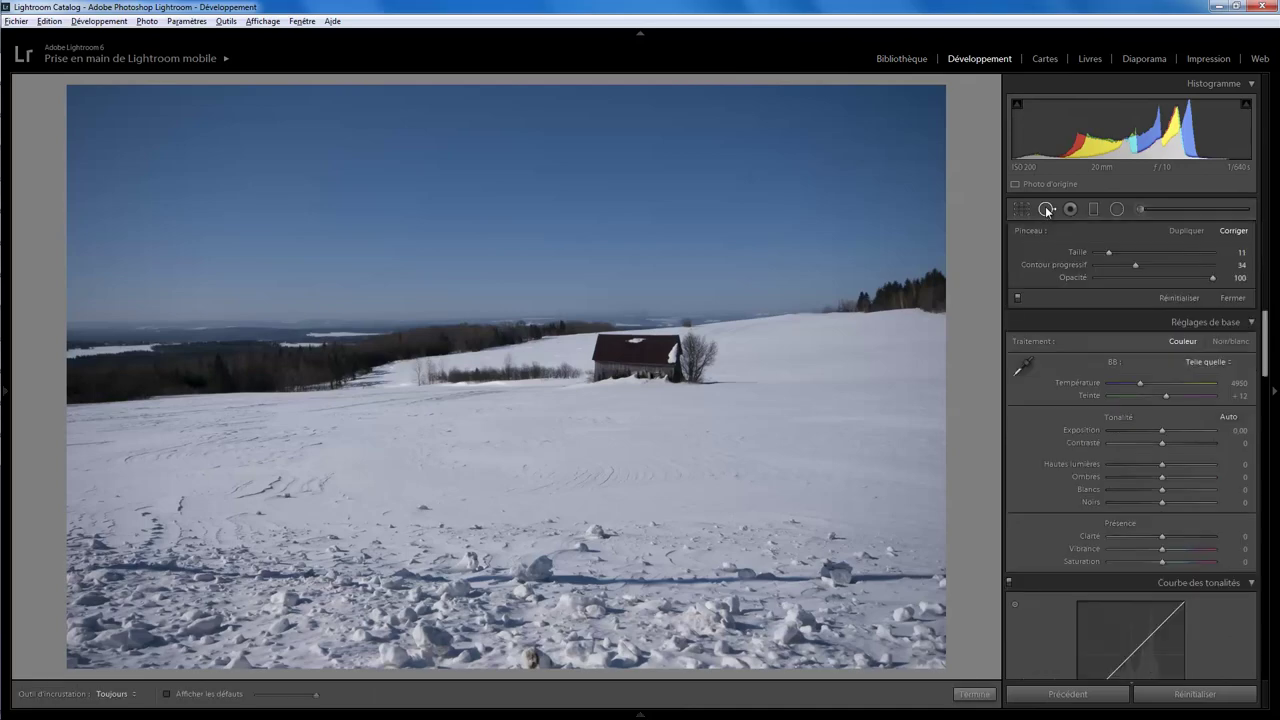
click(167, 694)
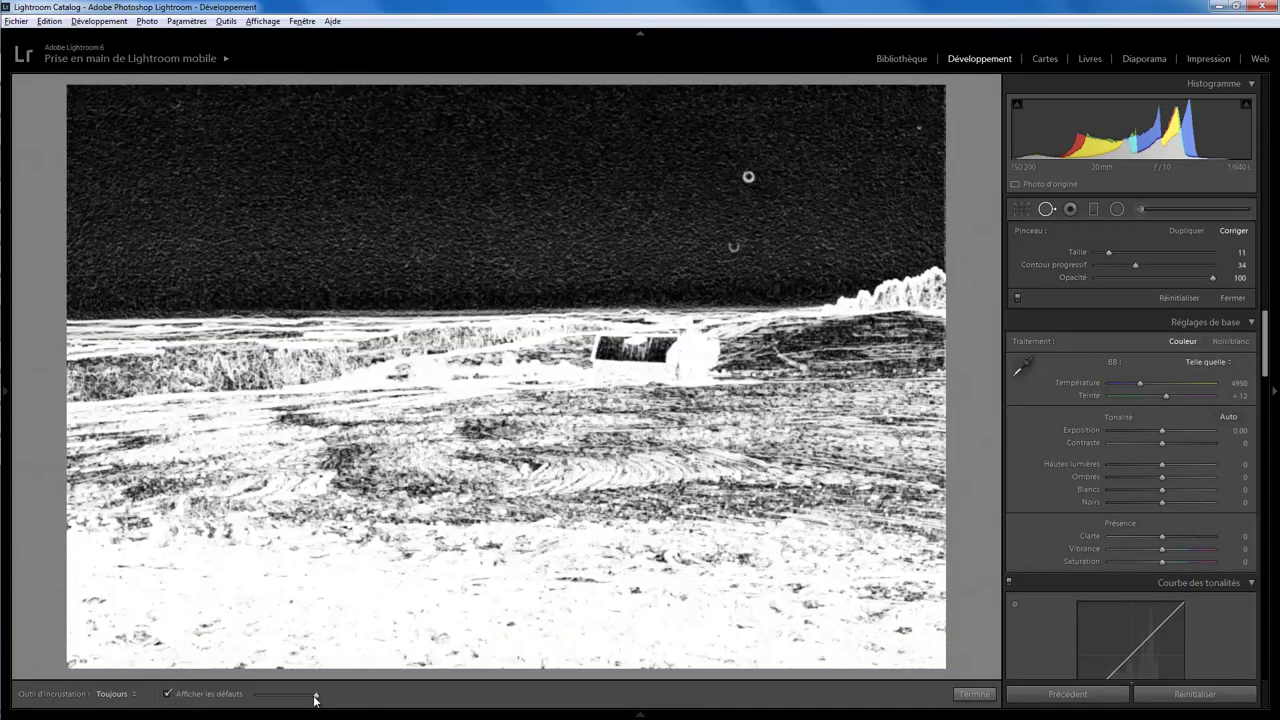
mouse_move(314, 697)
mouse_down()
mouse_move(251, 697)
mouse_move(316, 694)
mouse_up()
click(167, 693)
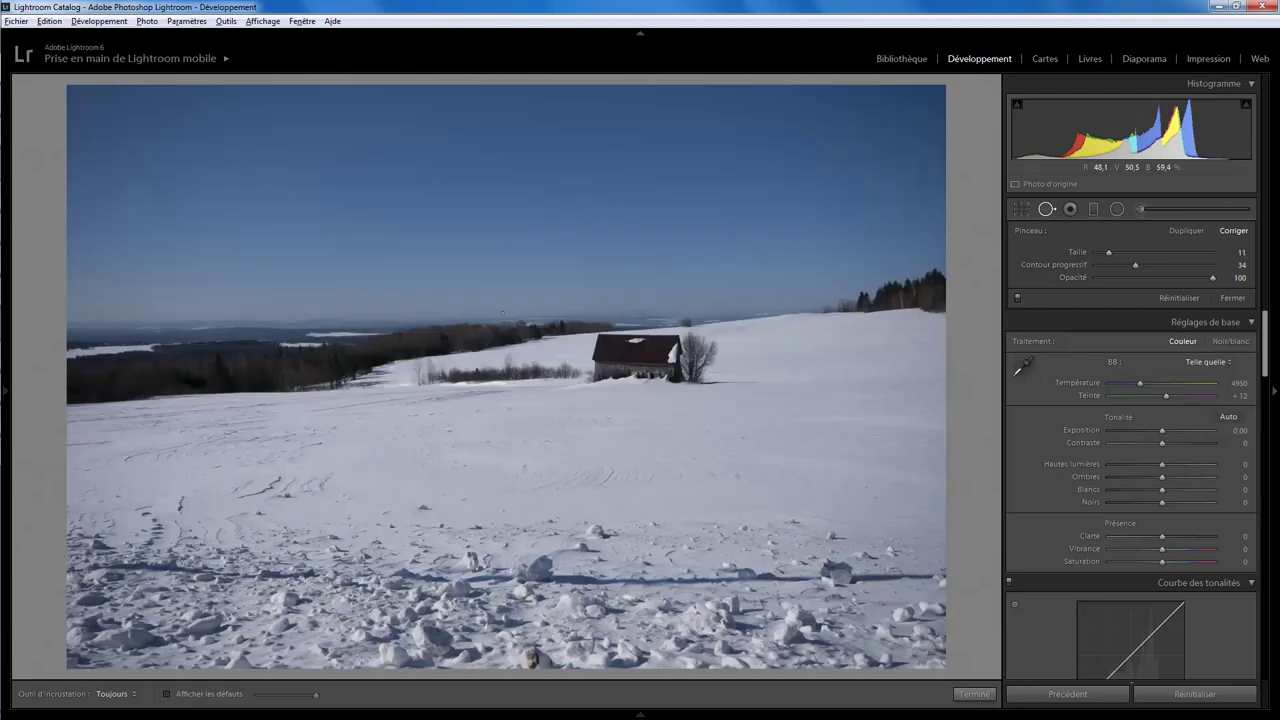
click(901, 58)
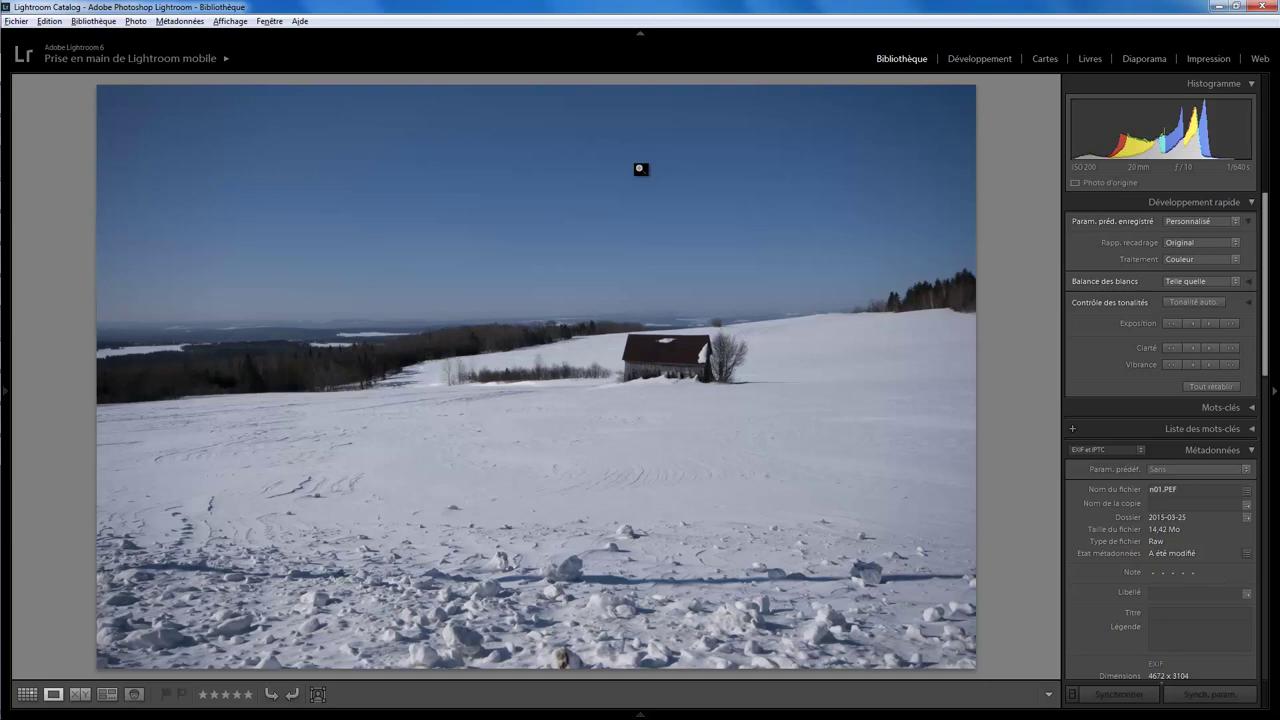
- Step to waterfall no3.PEF and review its metadata: ISO 400, 55 mm, f/10, 1/100 s
key(Right)
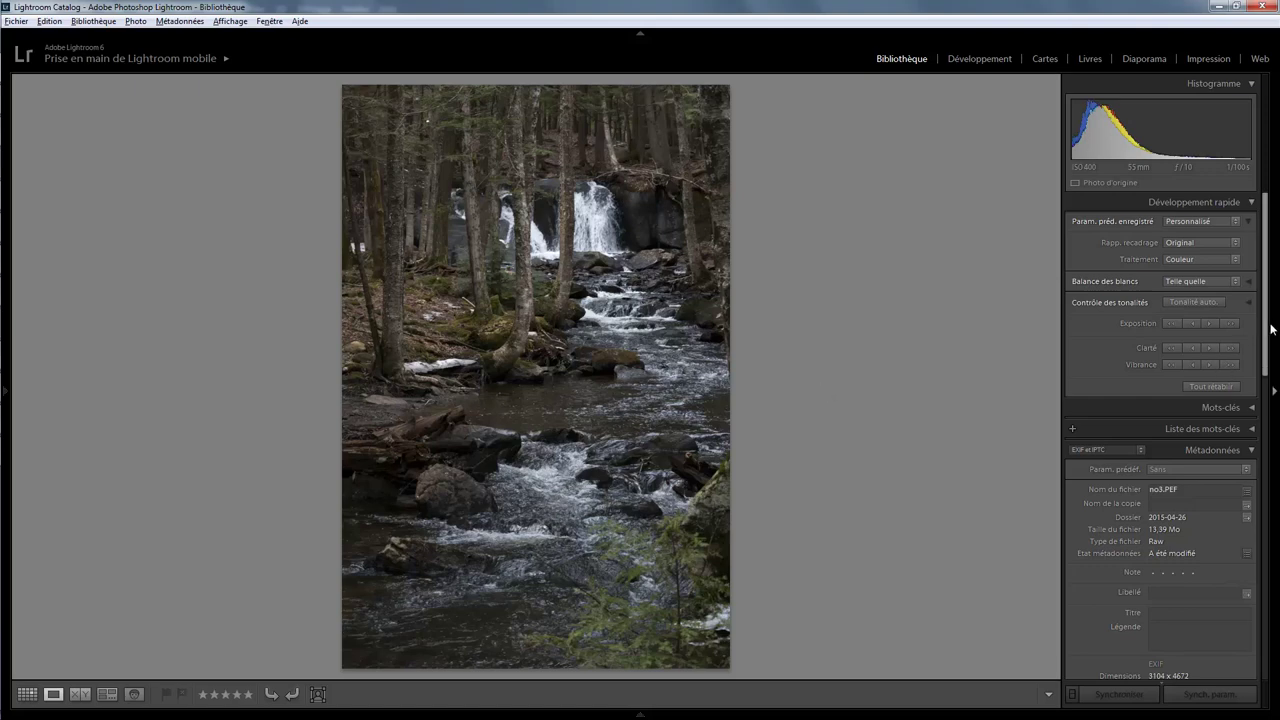
drag(1267, 332, 1266, 424)
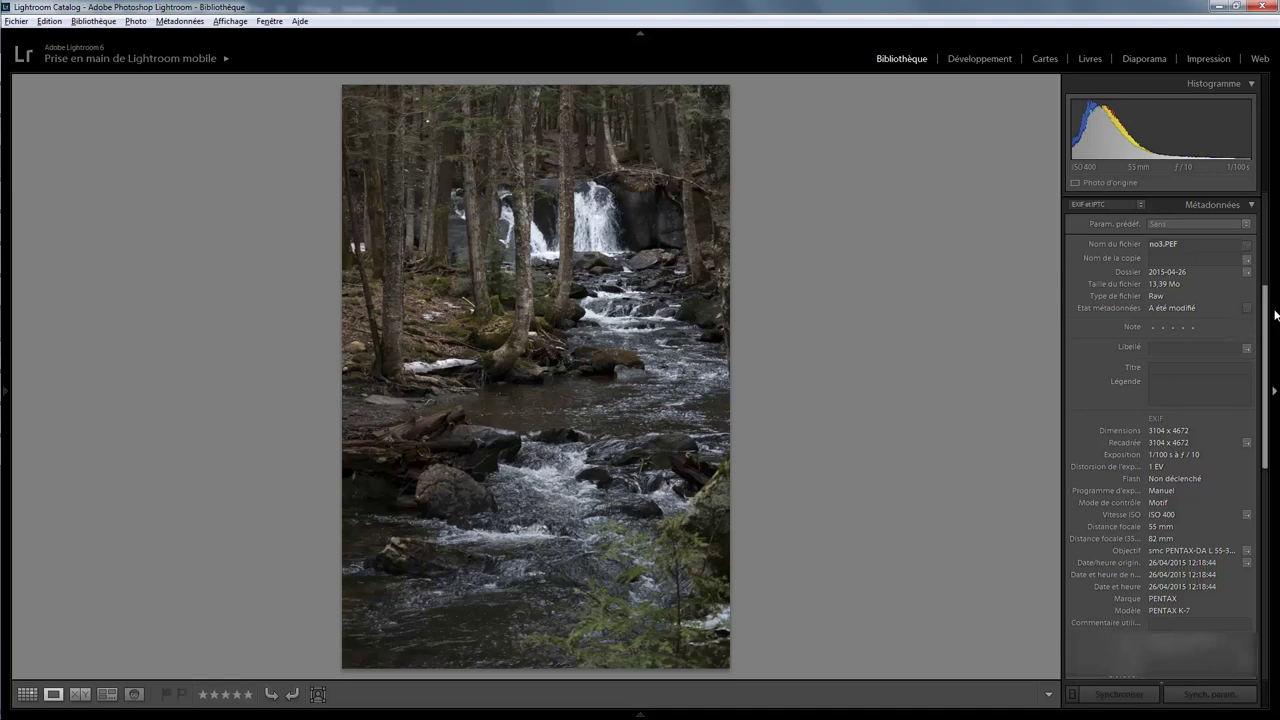
drag(1266, 314, 1264, 194)
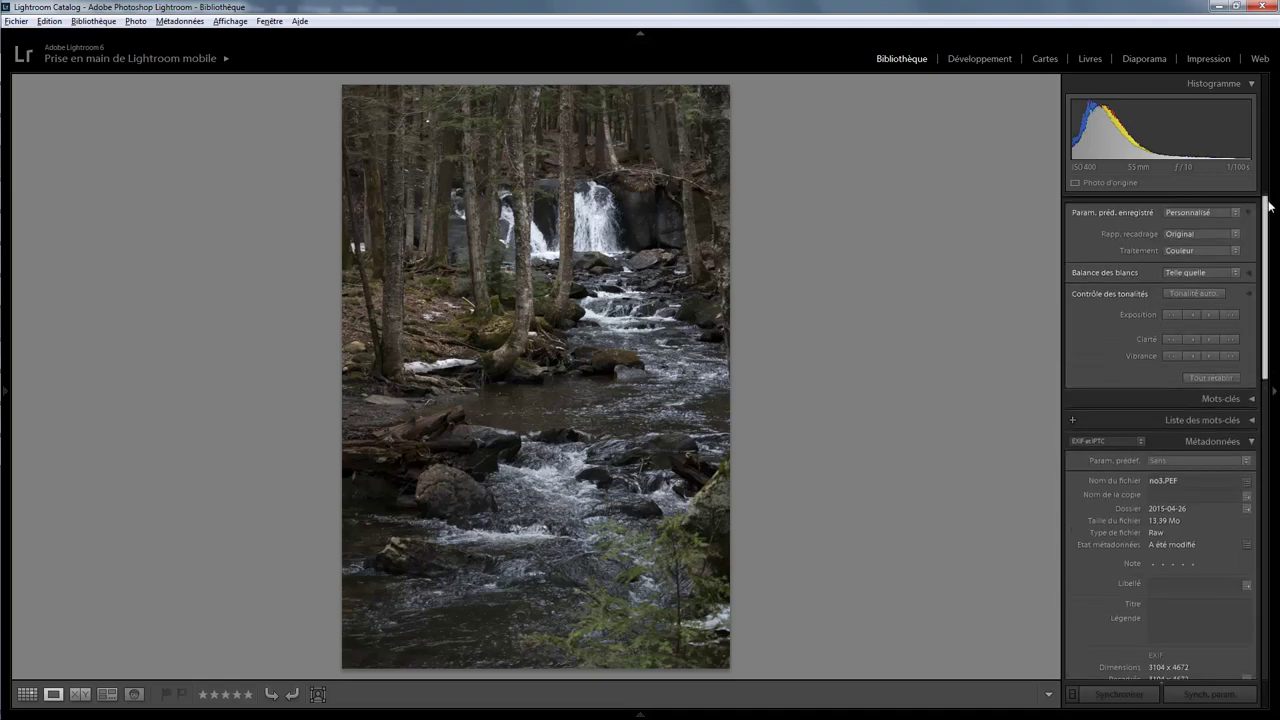
- Open the waterfall in Develop, try Exposure at +0,48, then reset it to 0,00
click(979, 58)
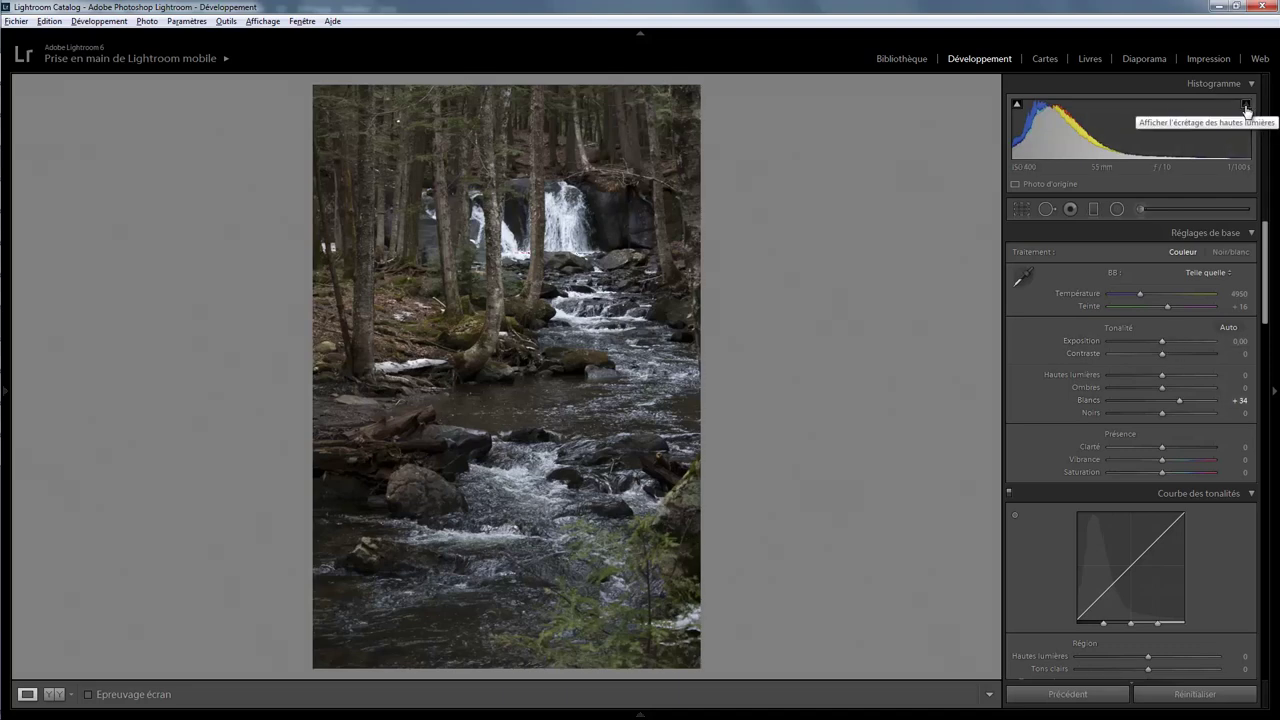
drag(1162, 343, 1166, 343)
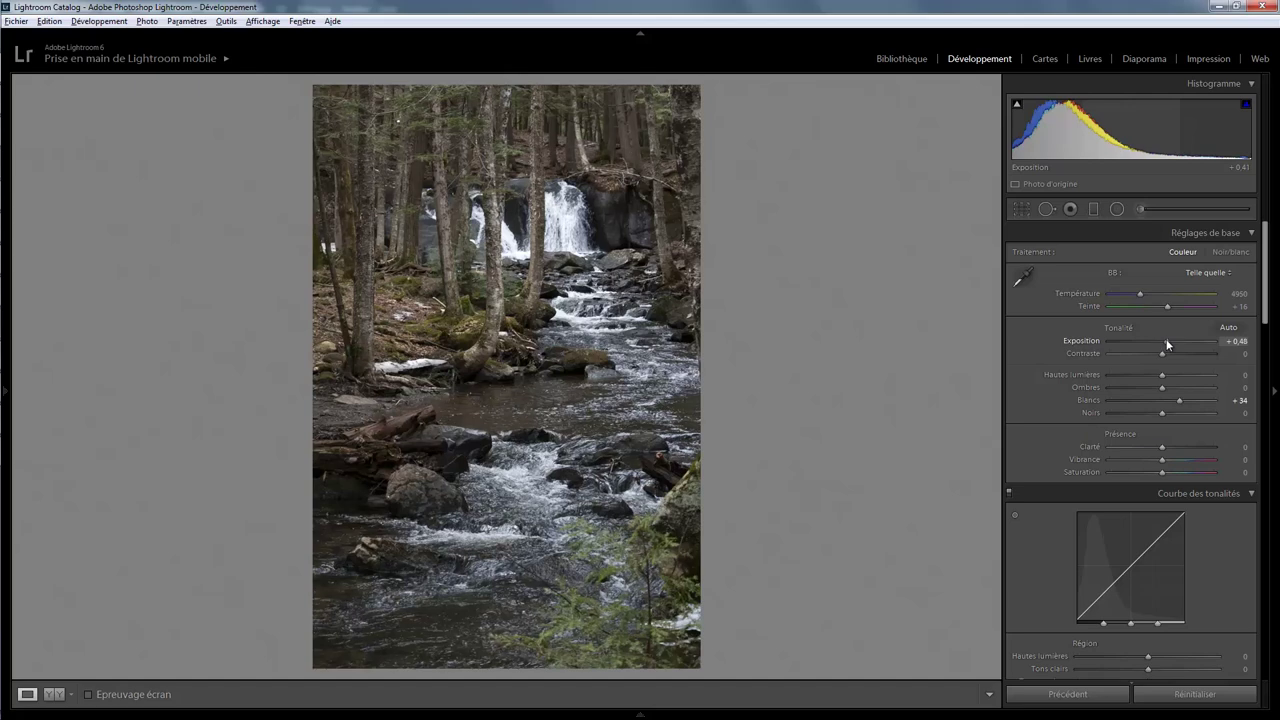
drag(1165, 338, 1166, 338)
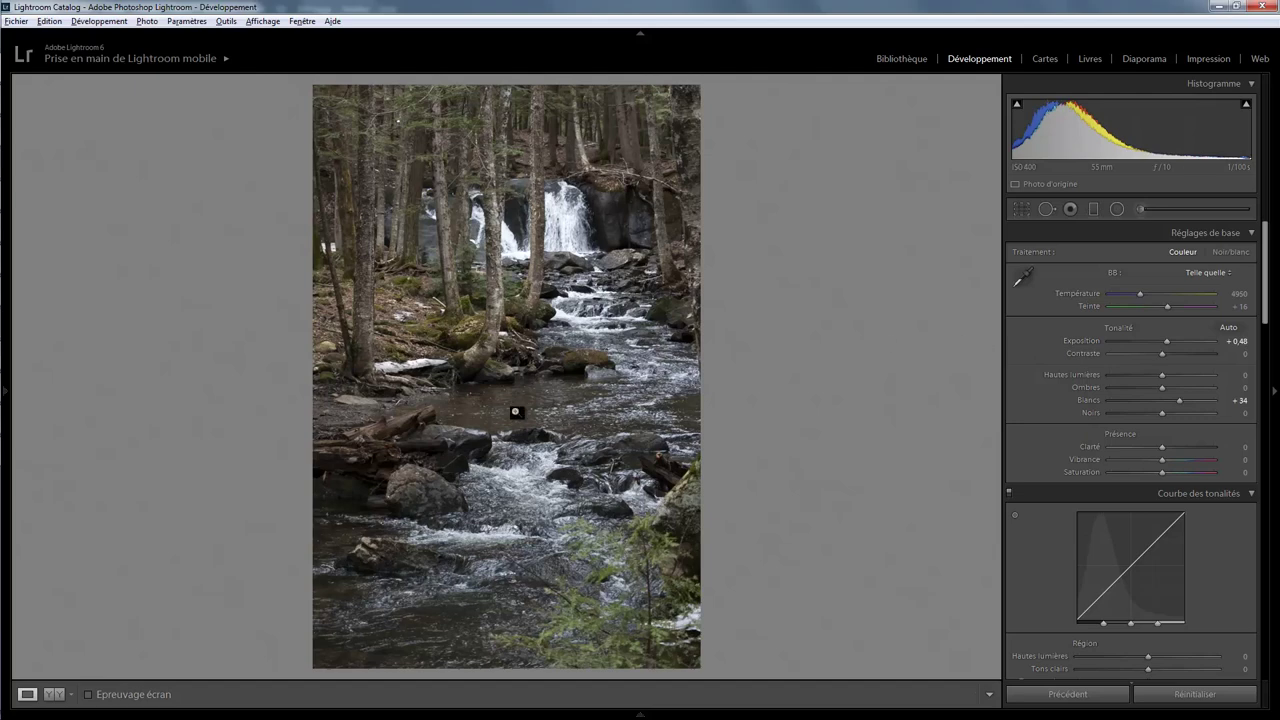
double_click(1166, 341)
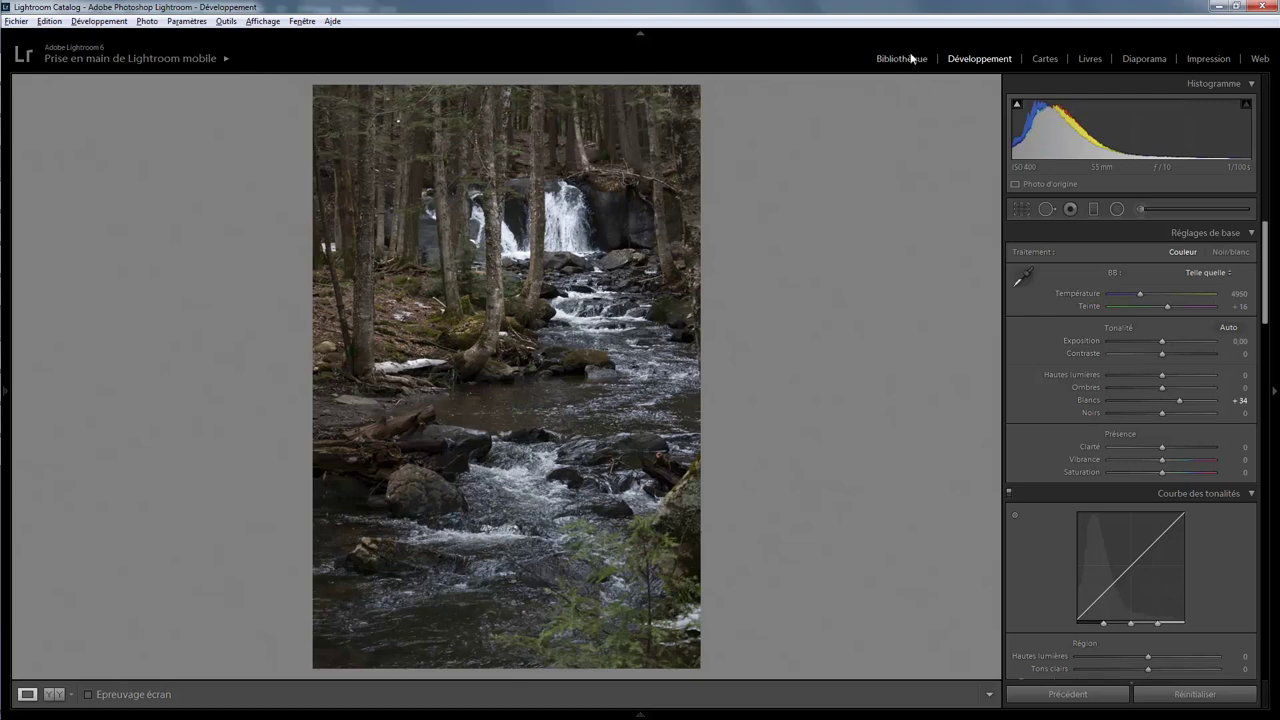
- Return to the Library and scroll the right panel to the waterfall's EXIF details
click(912, 59)
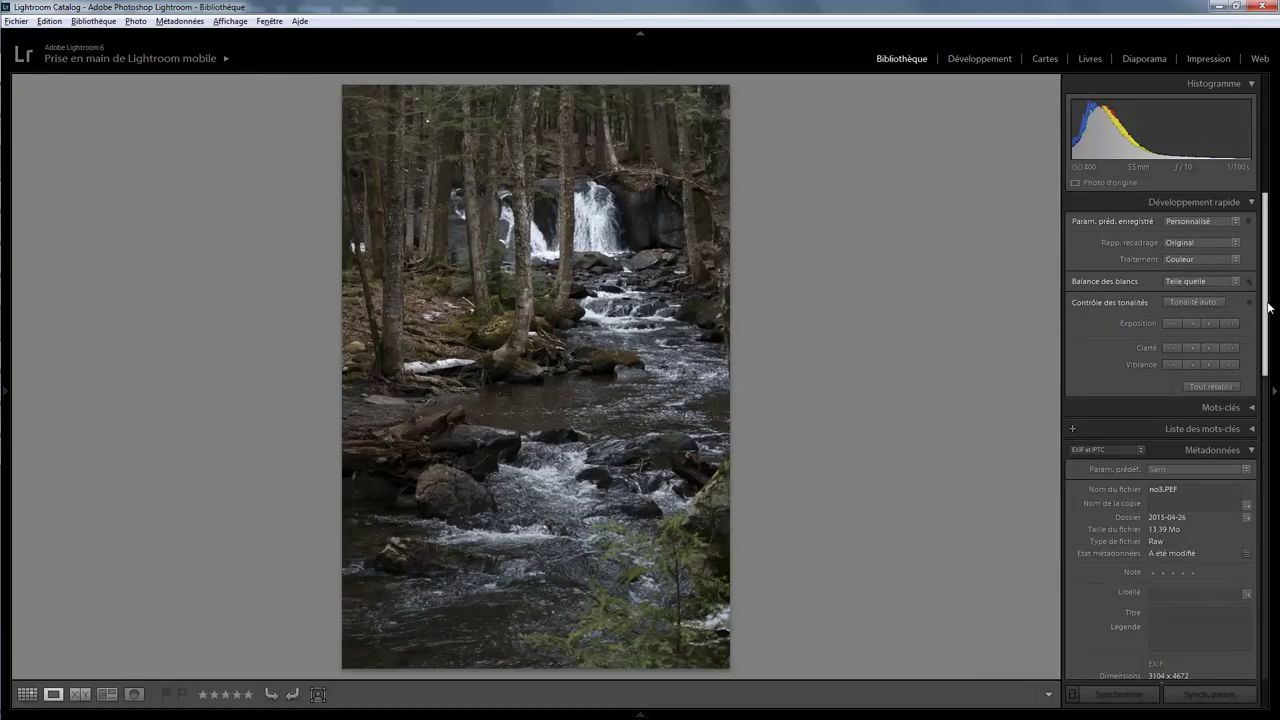
drag(1268, 307, 1263, 370)
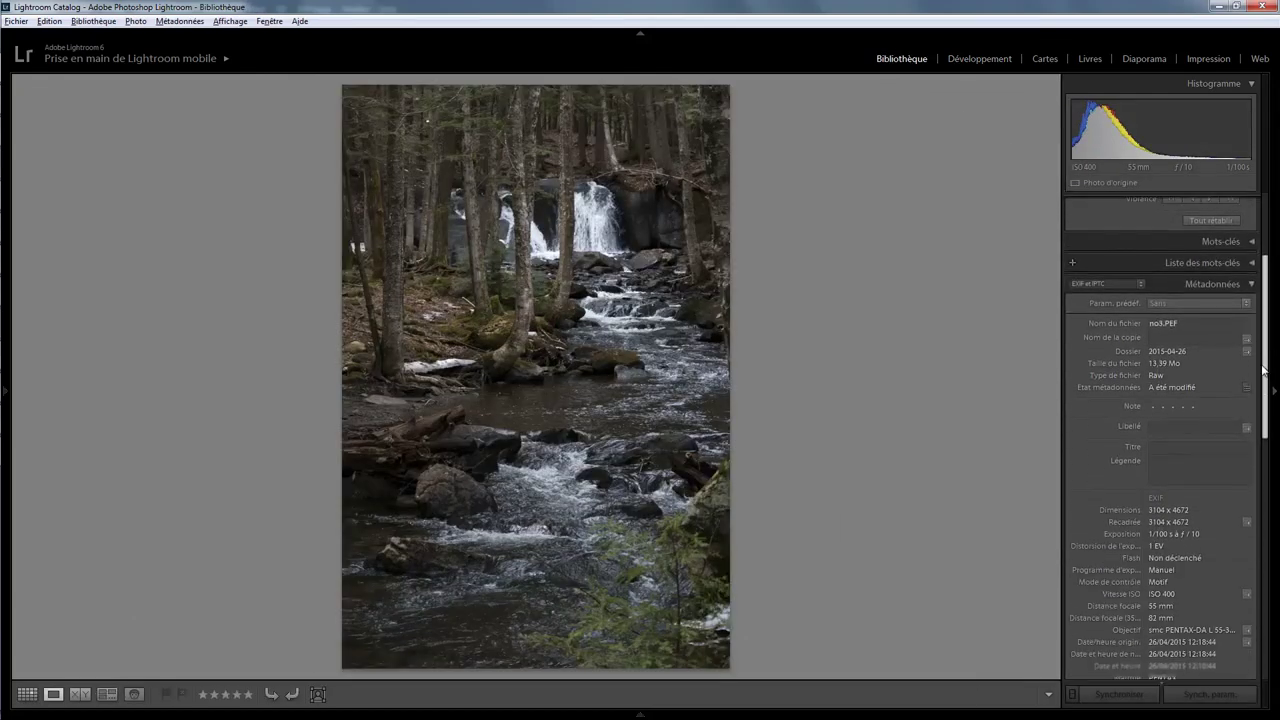
scroll(1170, 480, down, 2)
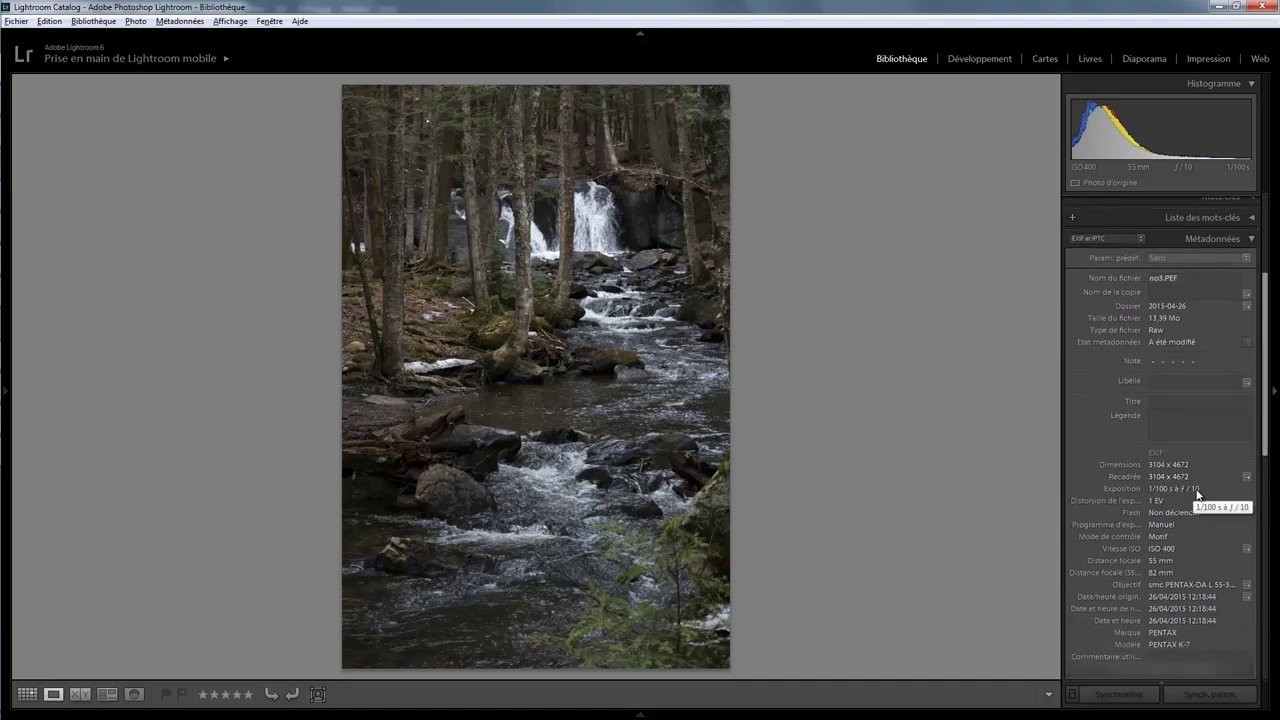
- Inspect the tree trunk and upper scene at 1:1, then show the whole waterfall photo
mouse_move(1175, 489)
click(505, 358)
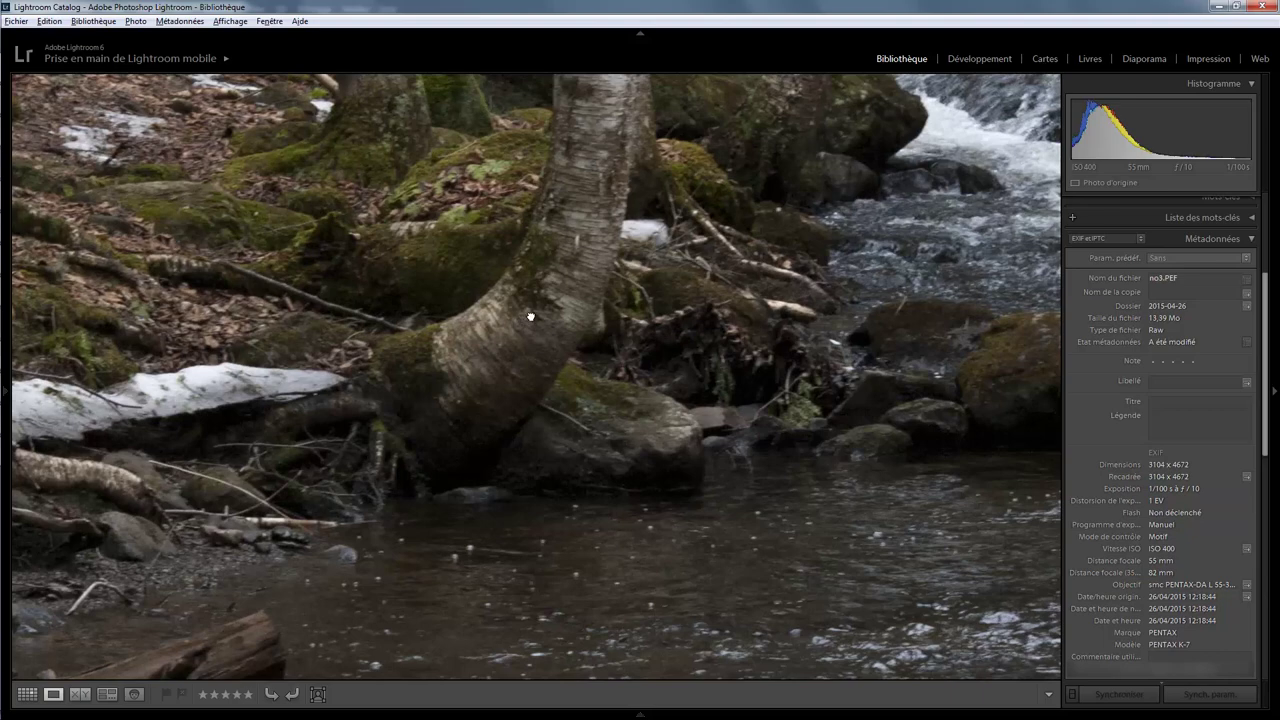
drag(528, 308, 569, 388)
drag(583, 342, 563, 438)
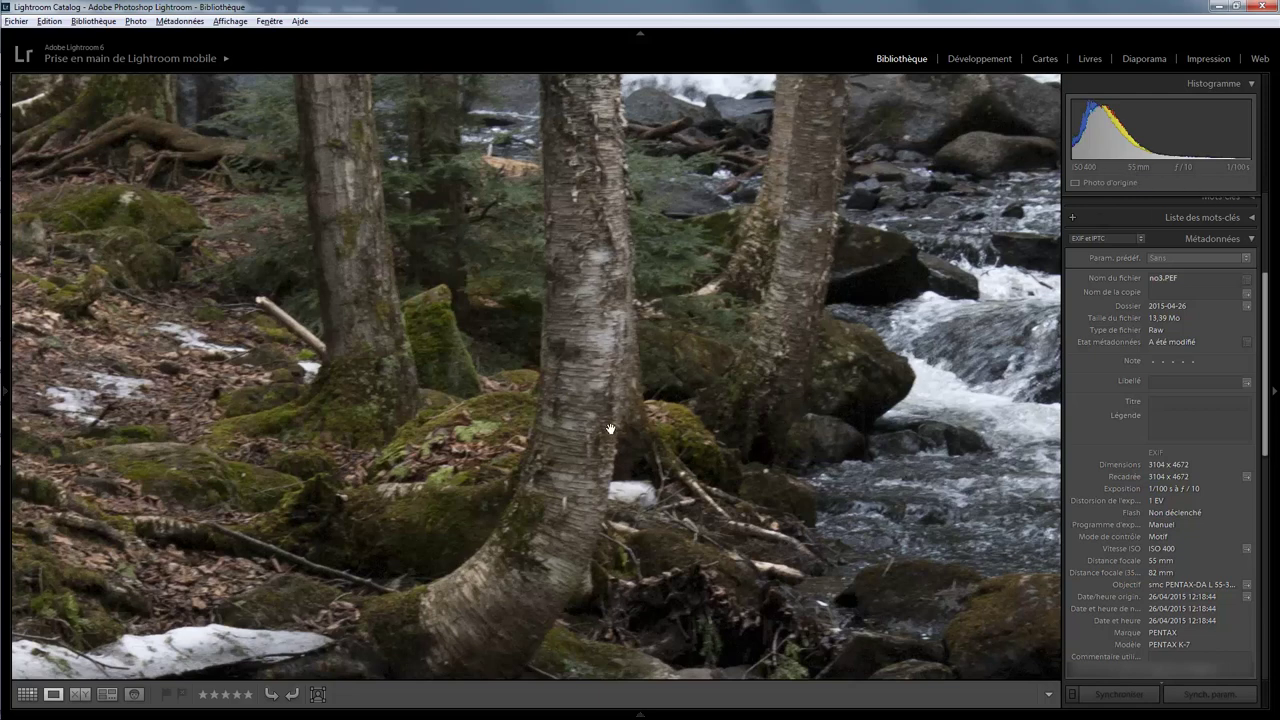
click(688, 358)
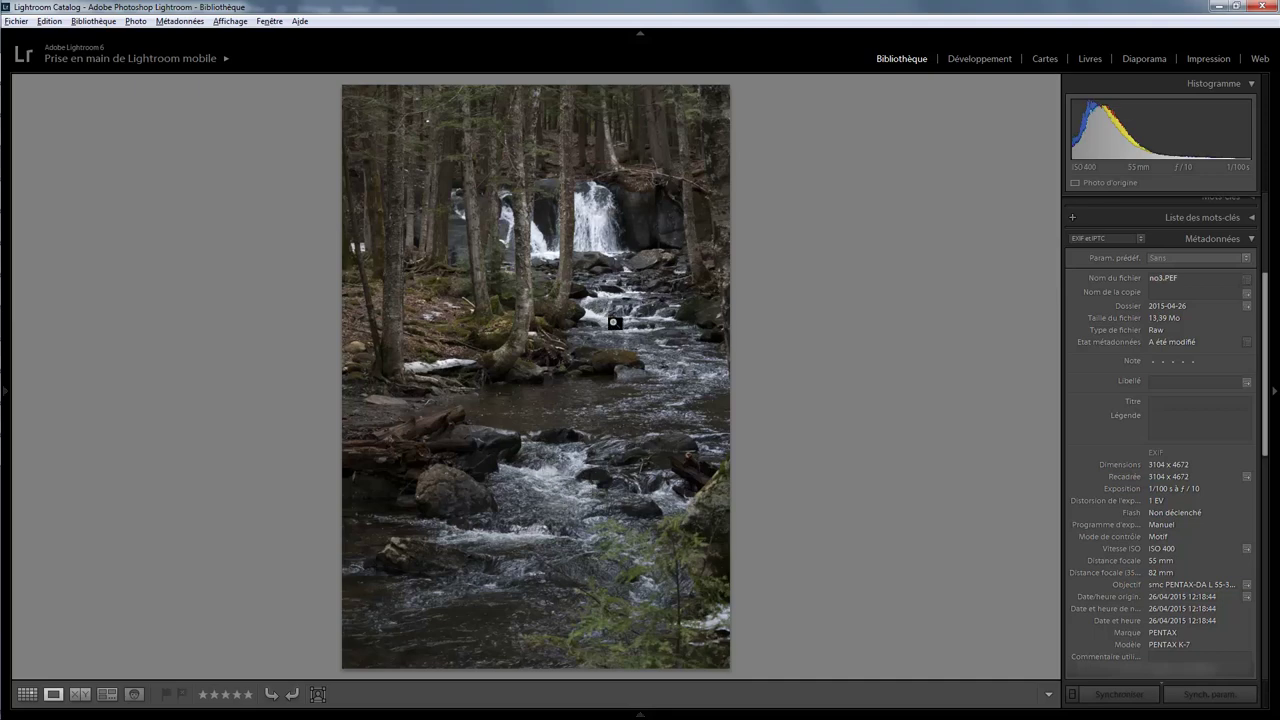
click(614, 322)
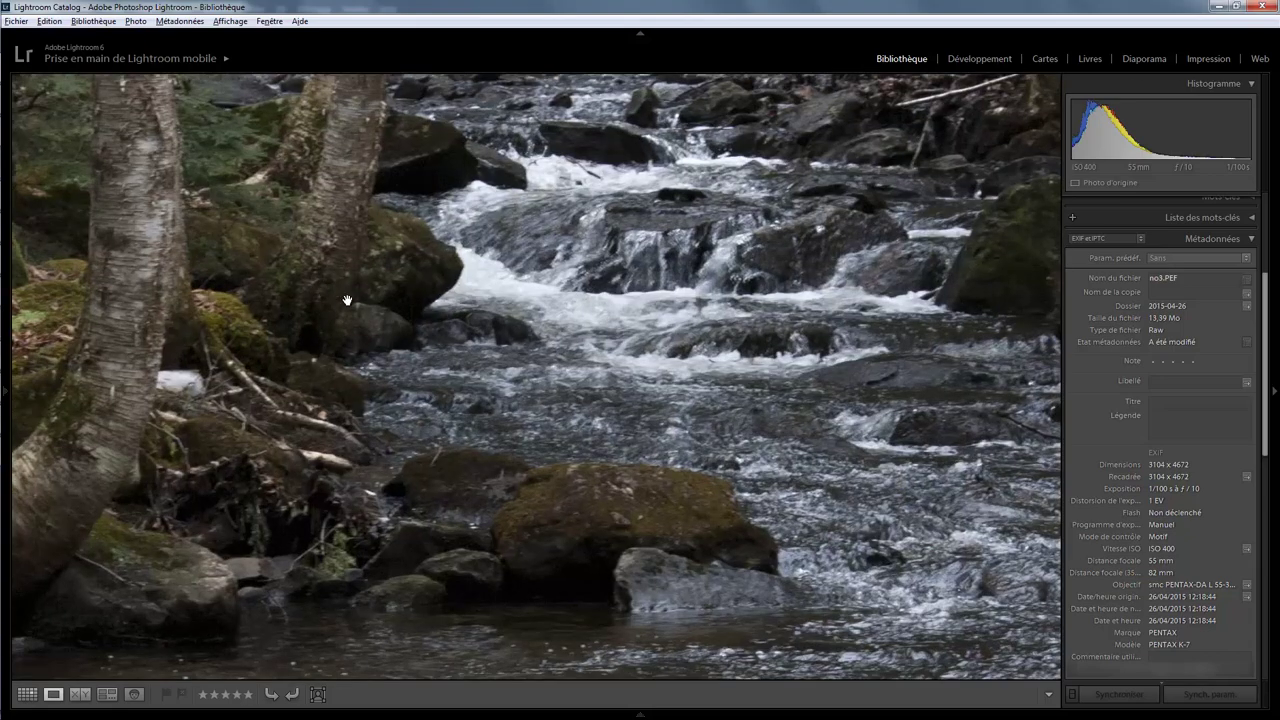
click(655, 304)
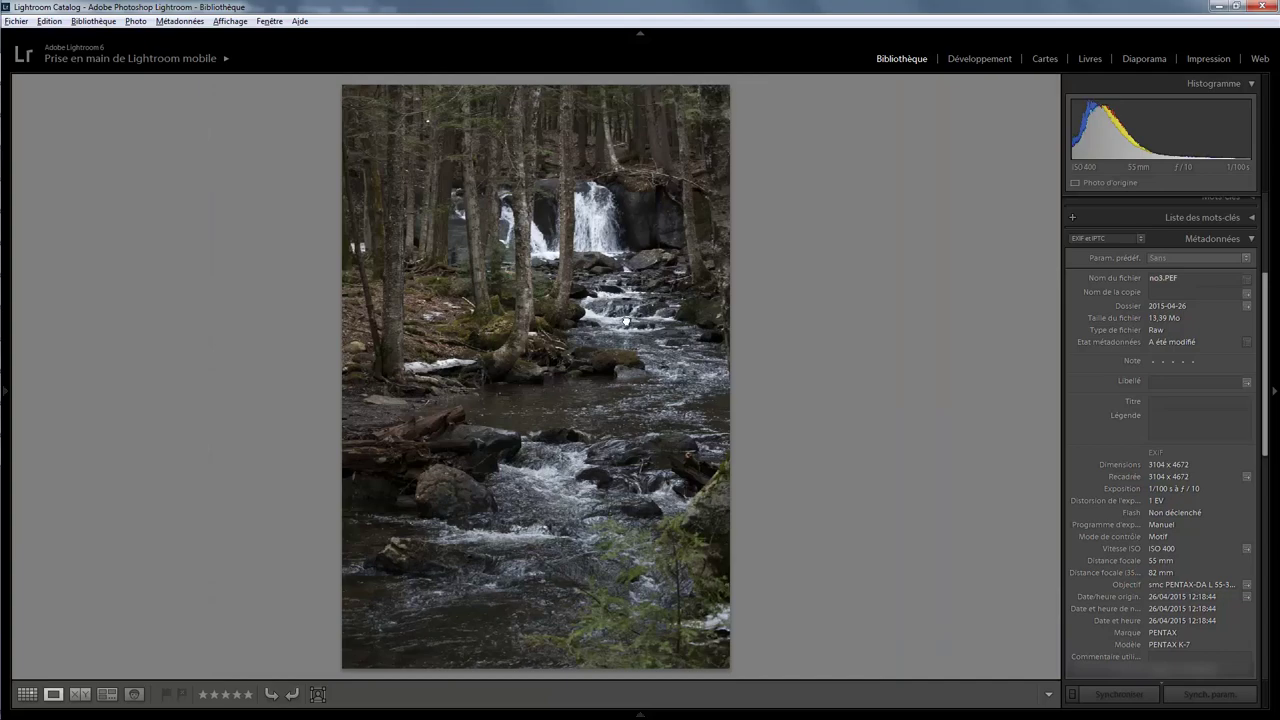
click(625, 321)
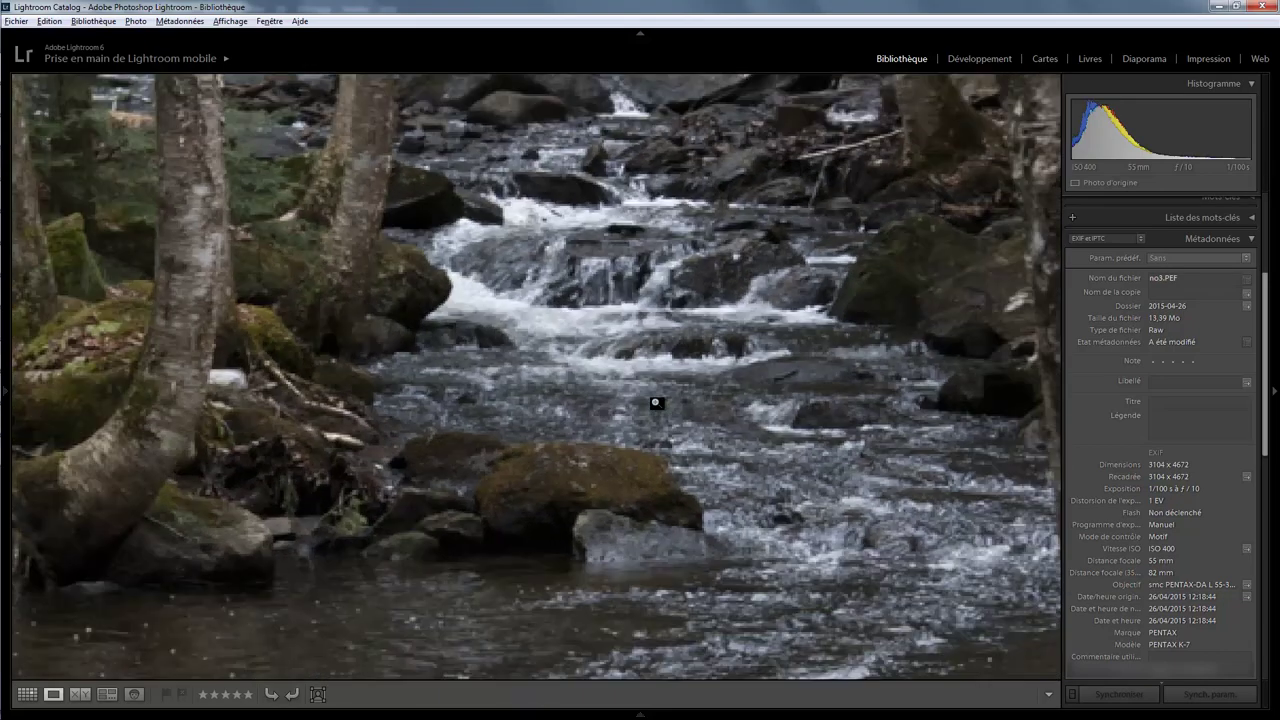
click(656, 402)
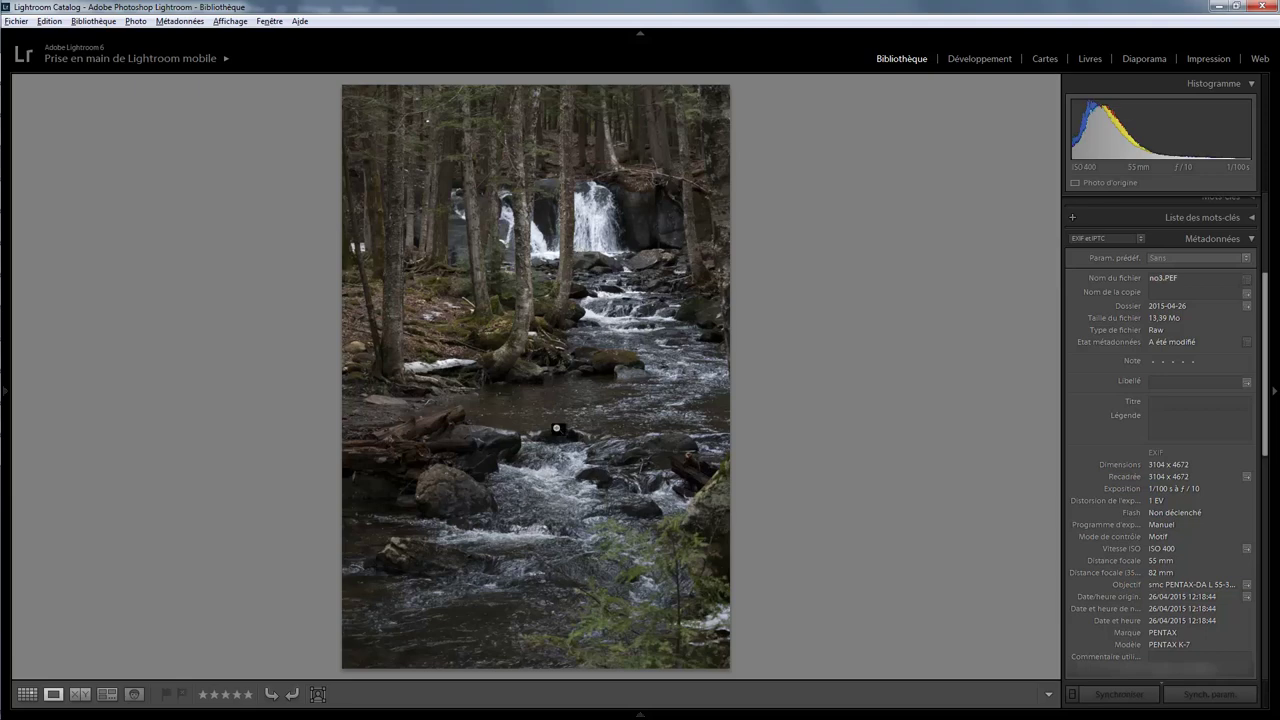
- In Develop, set the waterfall's Temperature to 5312, Exposure +0,41 and Vibrance +32
click(975, 59)
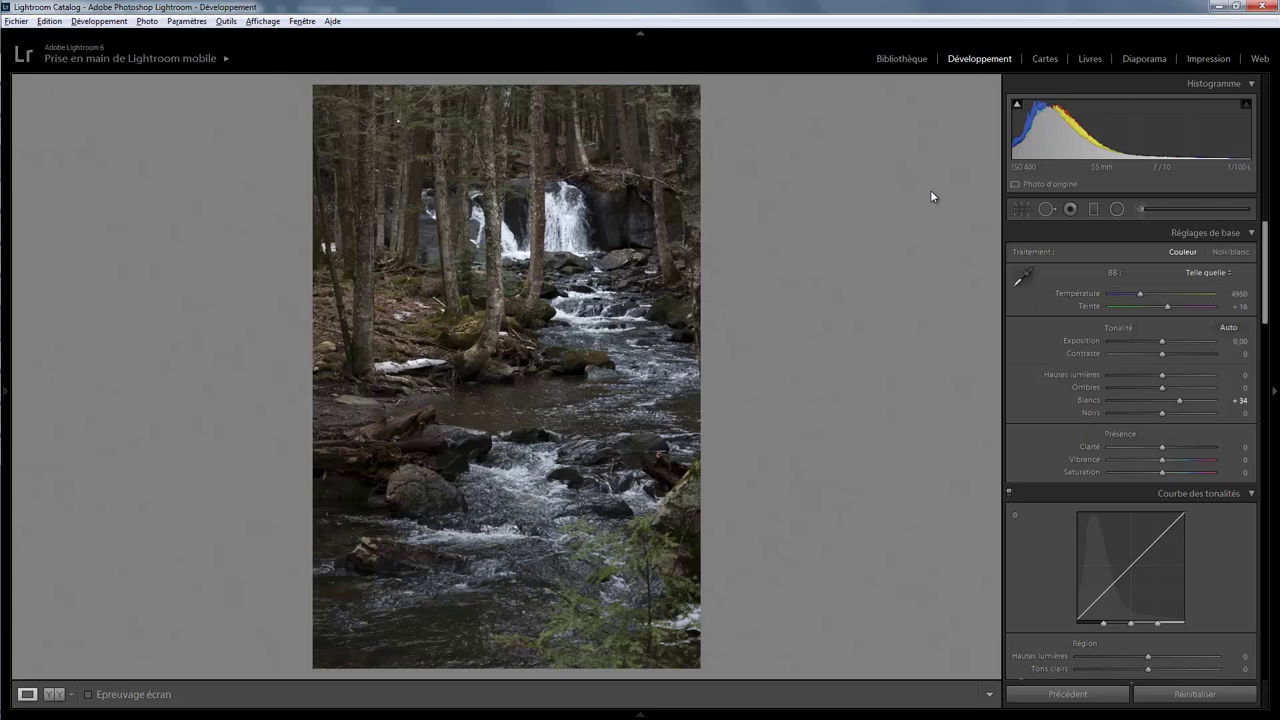
drag(1141, 292, 1145, 294)
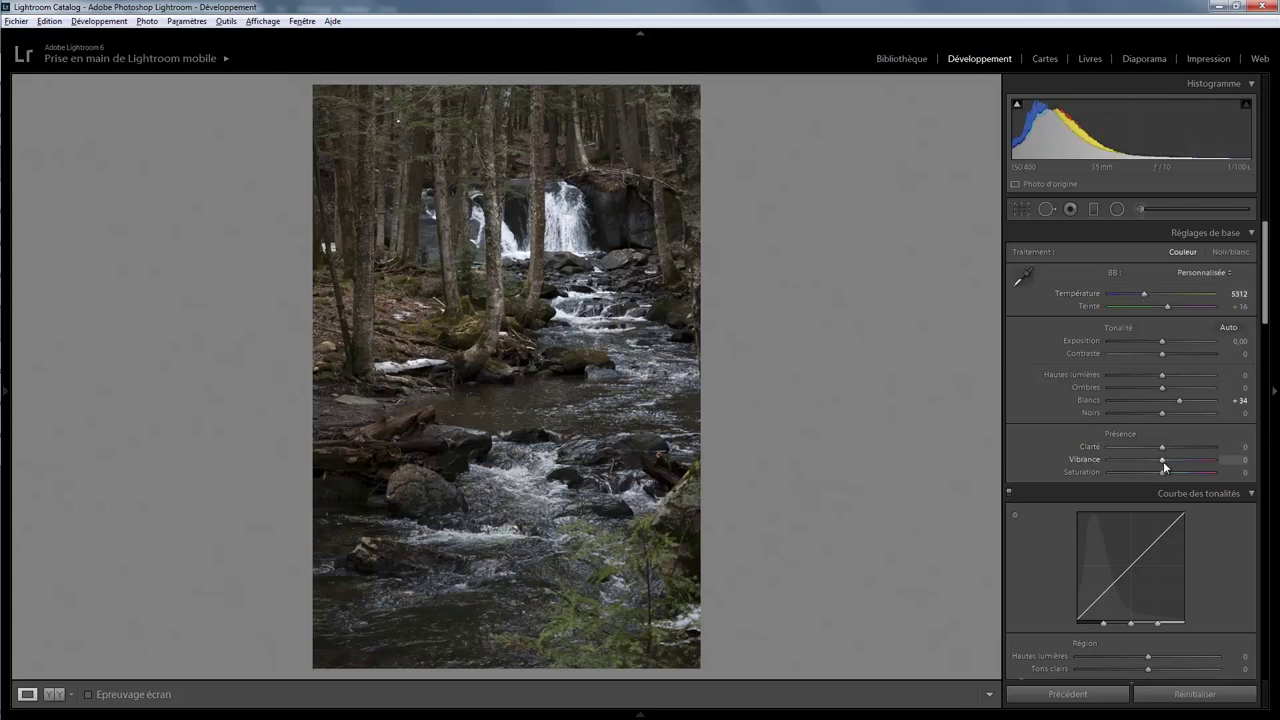
drag(1162, 341, 1167, 345)
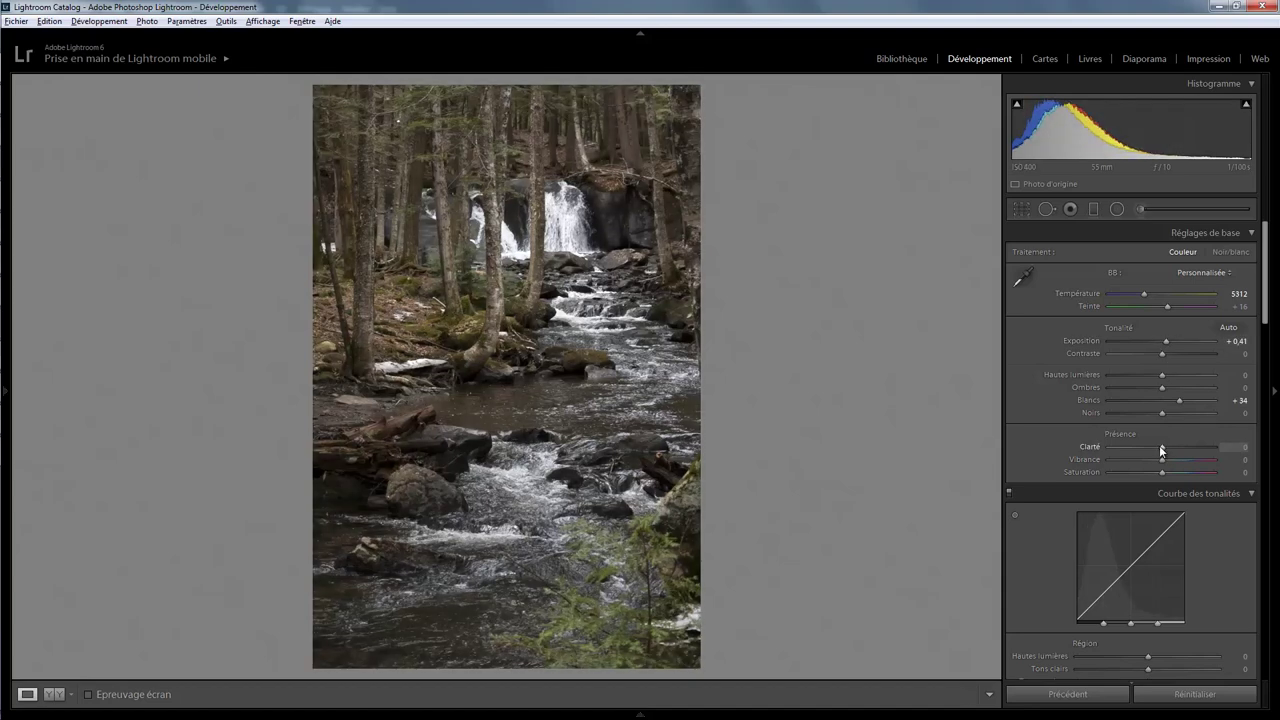
drag(1162, 459, 1180, 462)
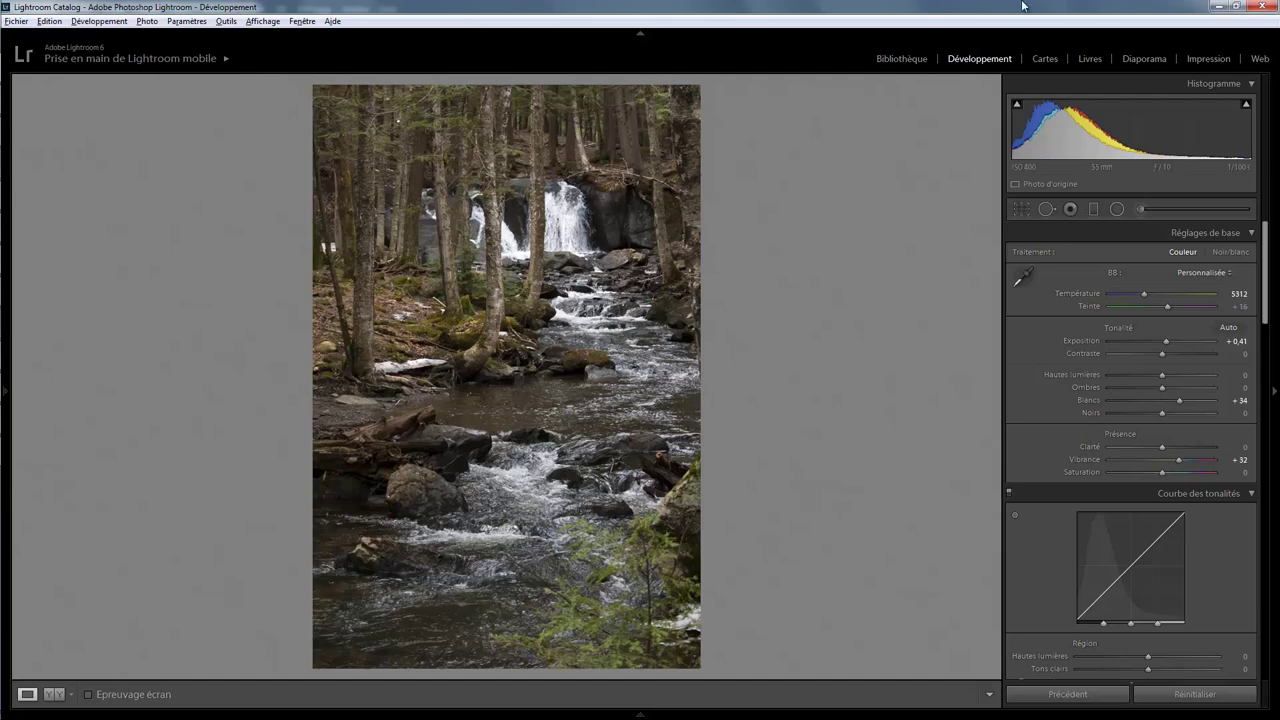
- Return to the Library and step over to the car-and-tree photo no2.PEF
click(912, 58)
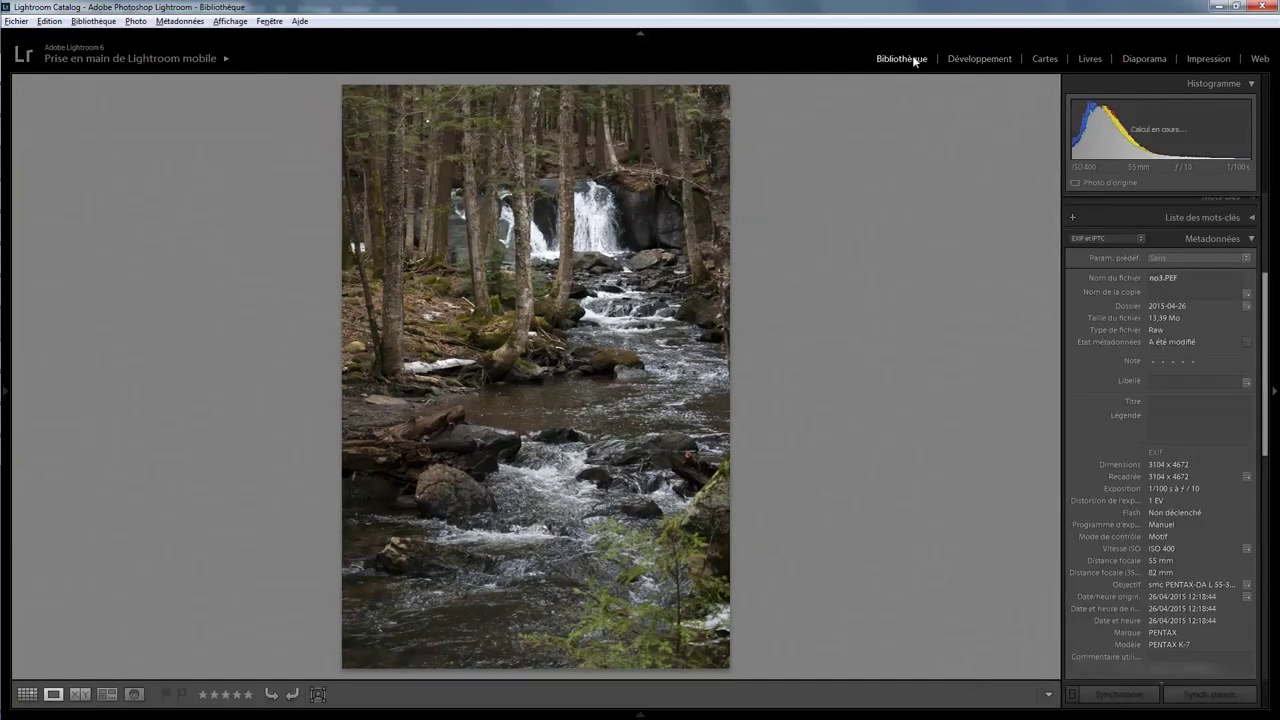
key(Left)
key(Left)
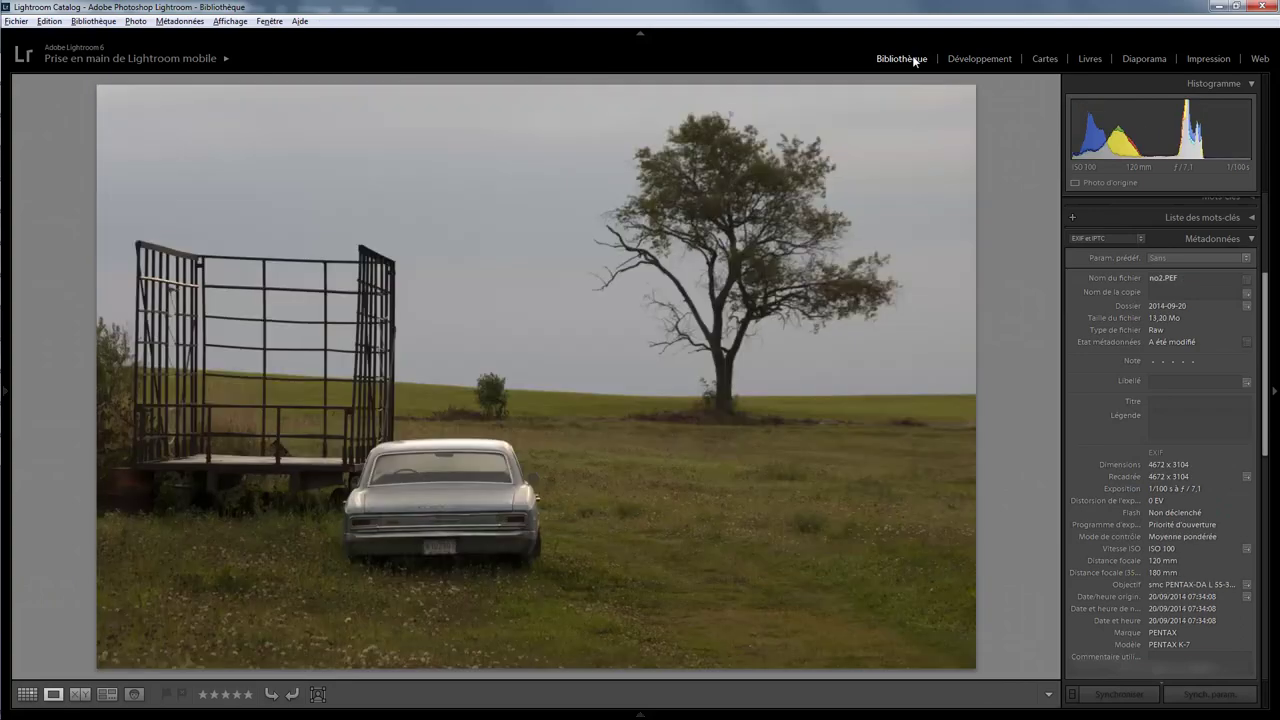
- Check the car's rear up close, then reset the Detail sharpening Amount to 25 in Develop
click(448, 540)
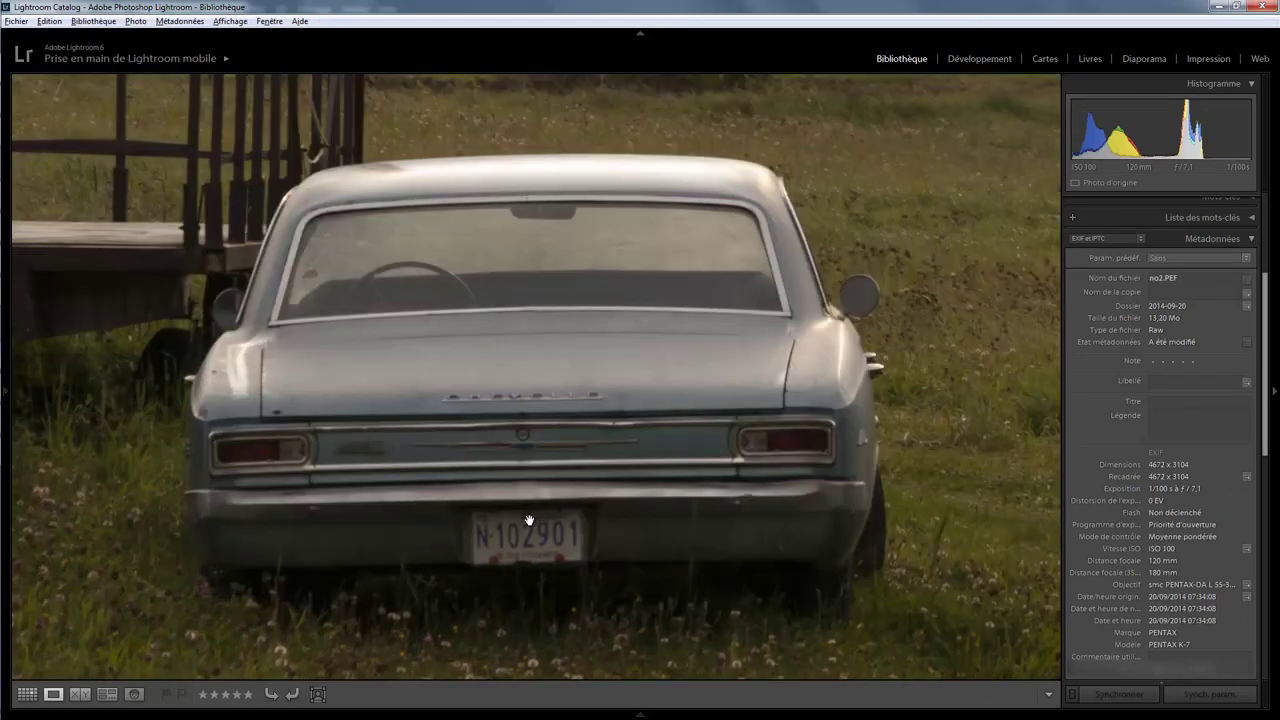
click(987, 62)
mouse_move(1263, 290)
mouse_down()
mouse_move(1262, 338)
mouse_move(1208, 496)
mouse_up()
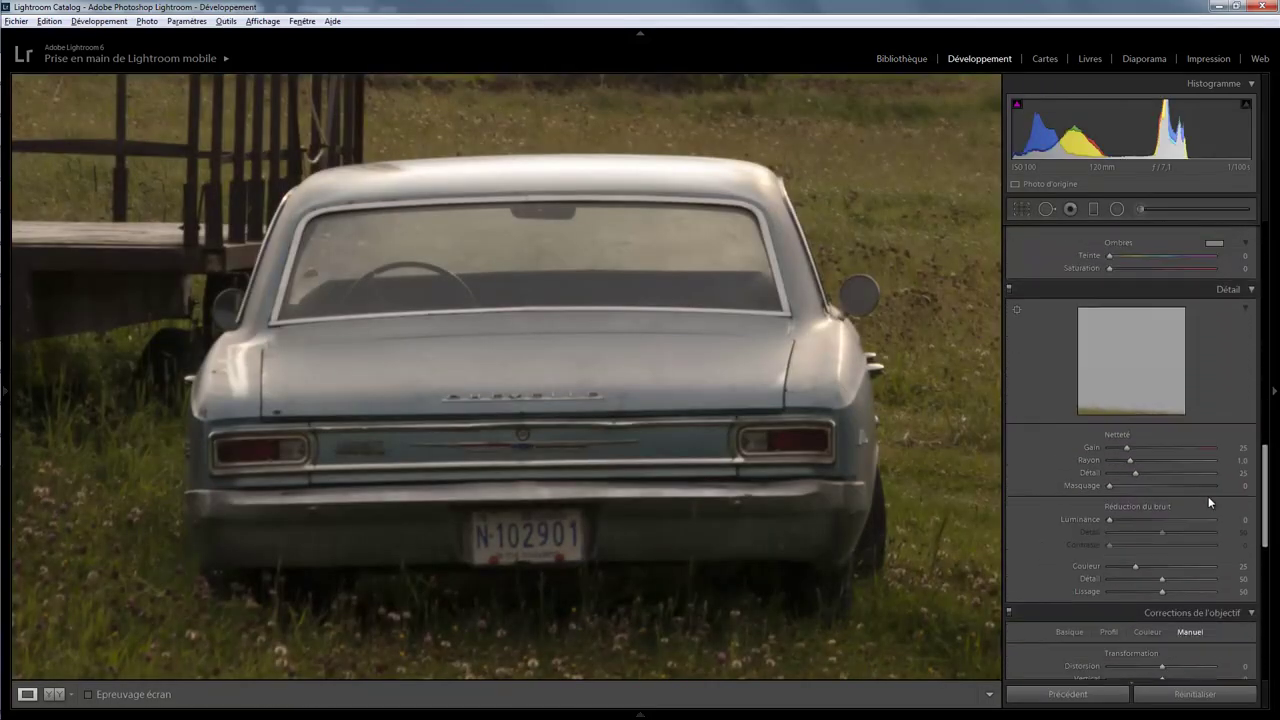
double_click(1142, 447)
- Send the car photo no2.PEF from Lightroom to Adobe Photoshop CC for editing
right_click(516, 366)
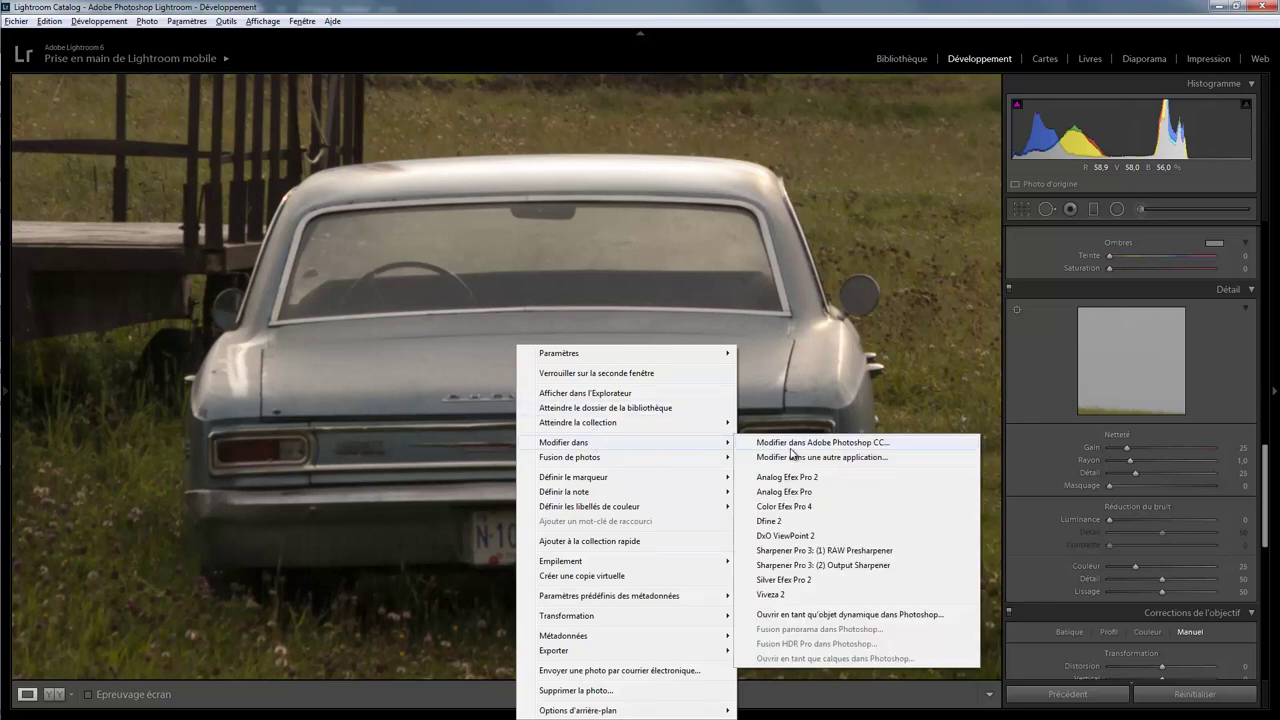
click(790, 437)
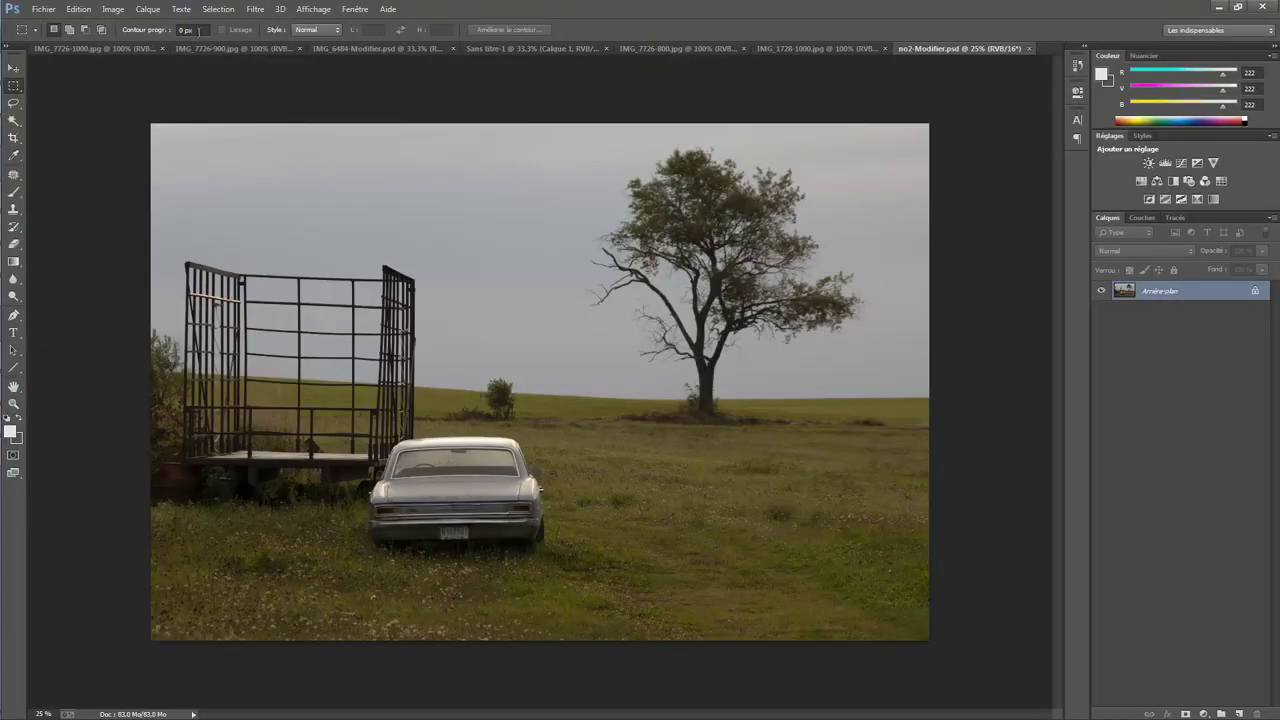
- Open the Réduction du tremblement (Shake Reduction) filter from the Filtre > Renforcement menu
click(255, 10)
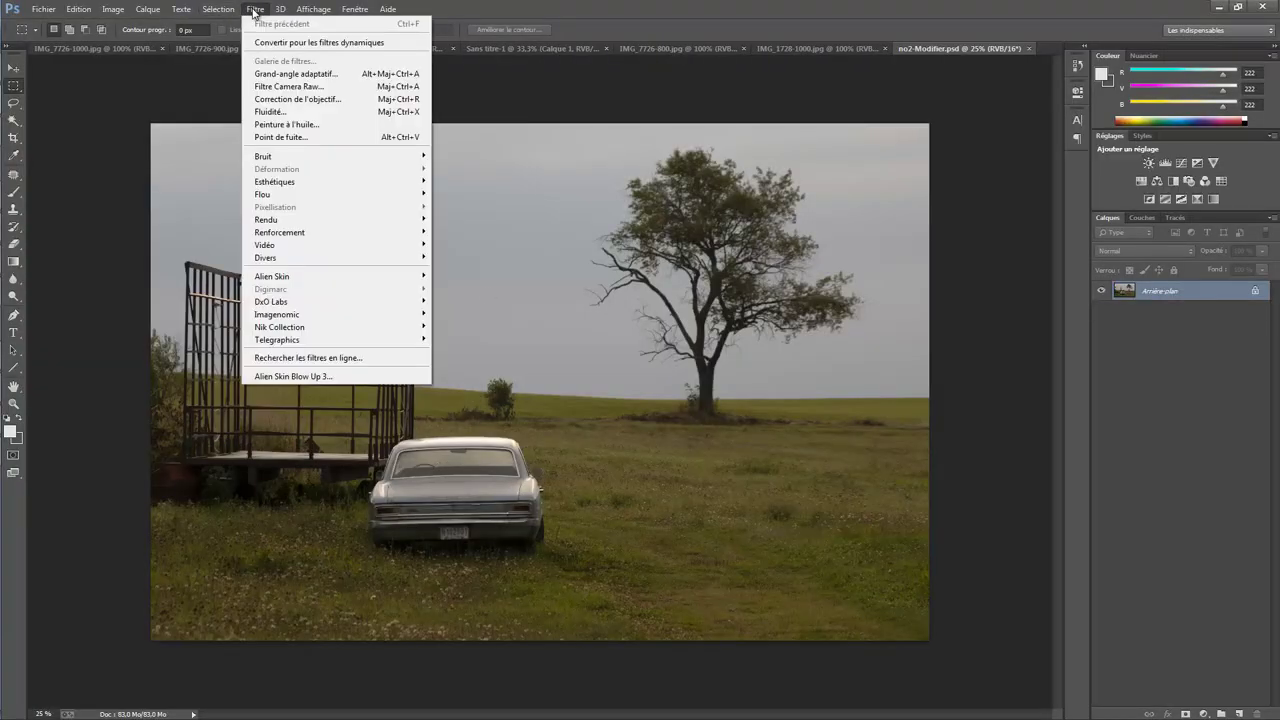
mouse_move(280, 232)
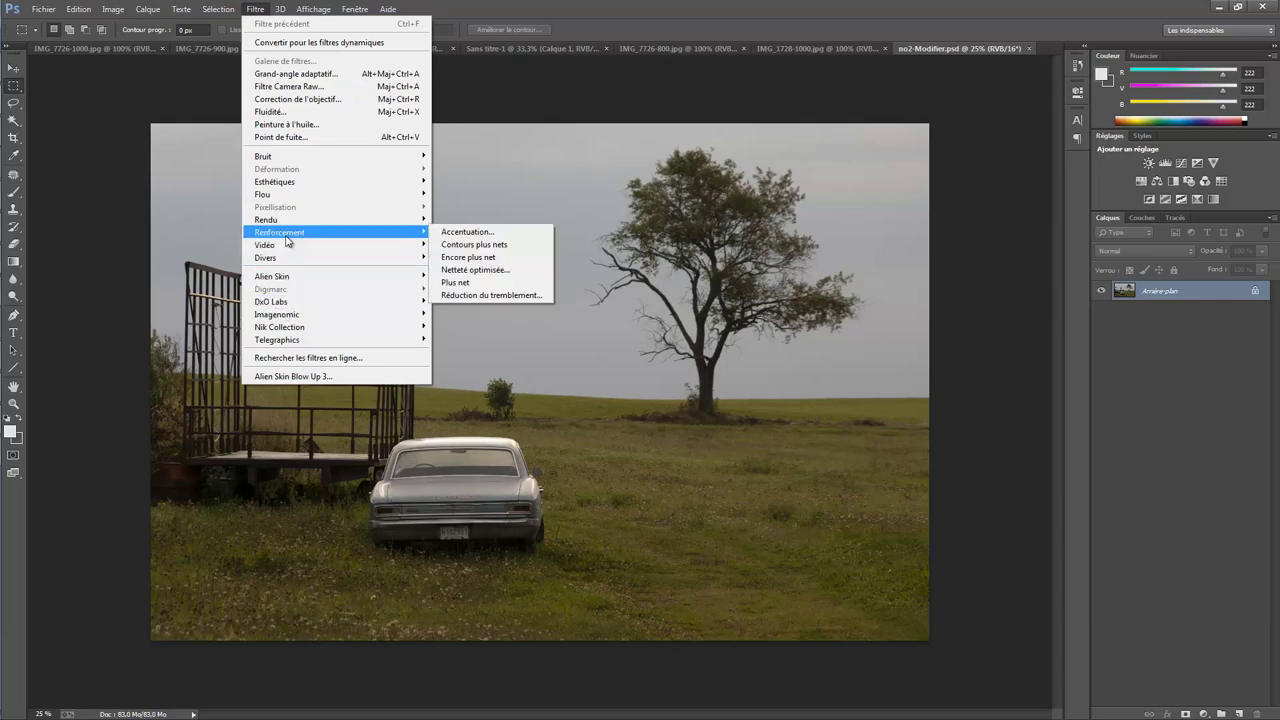
click(470, 295)
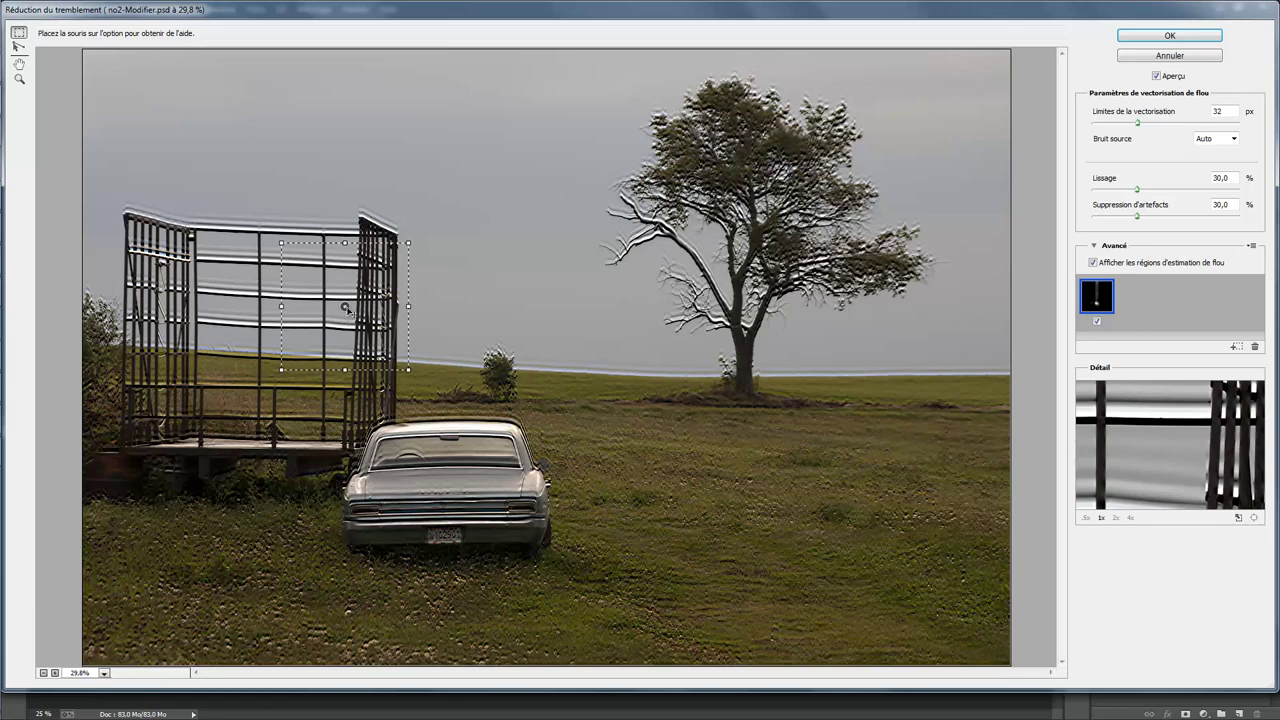
- Place a small blur-estimation region over the car's rear bumper and pan the detail loupe
drag(345, 307, 446, 506)
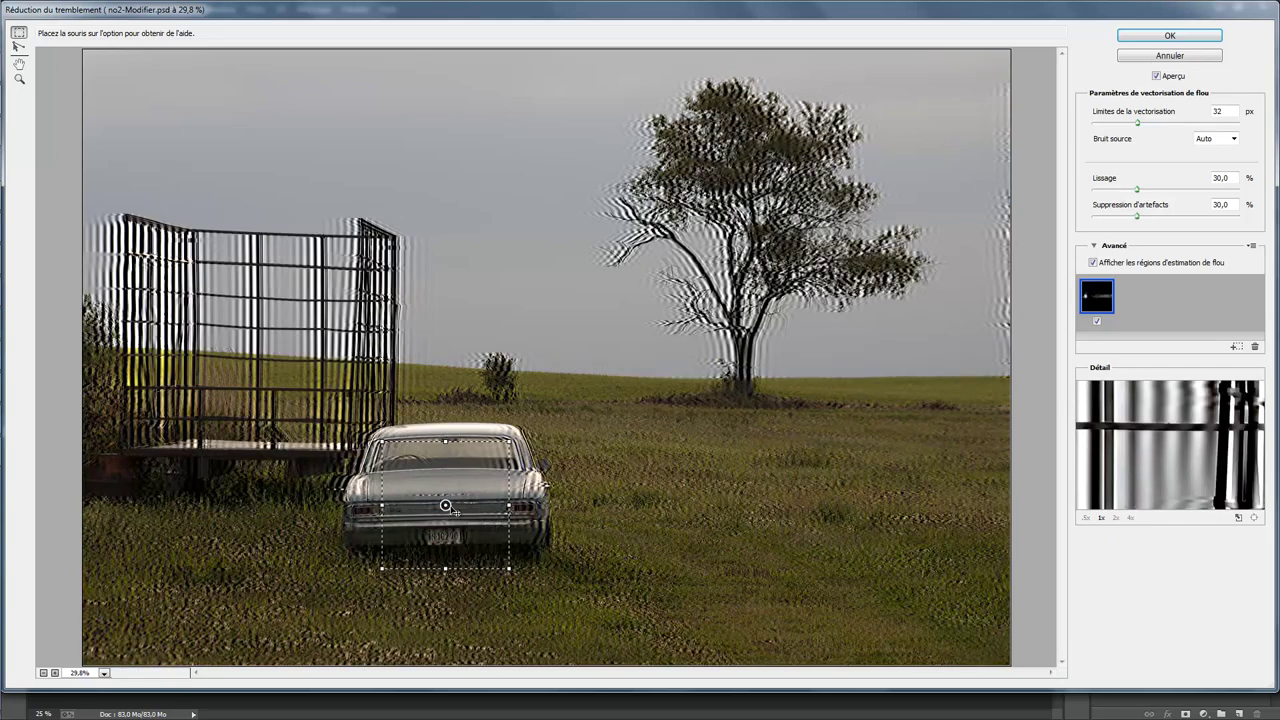
drag(455, 511, 439, 517)
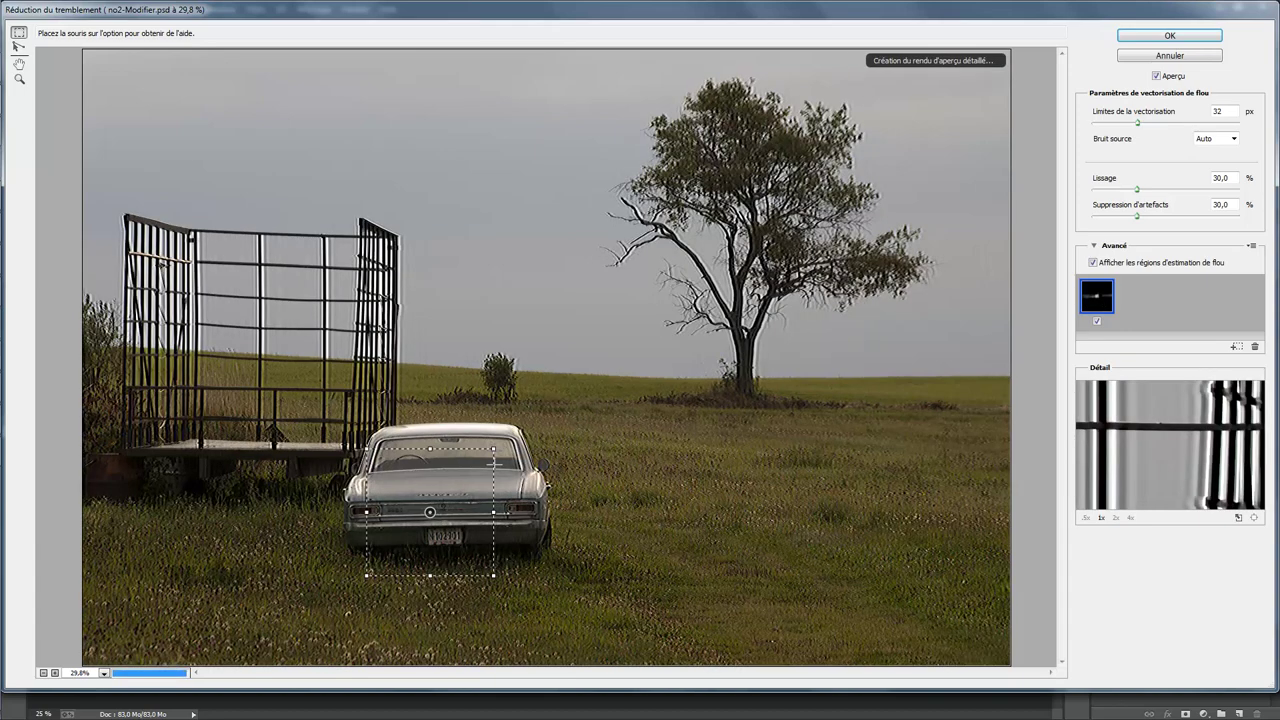
drag(494, 448, 411, 547)
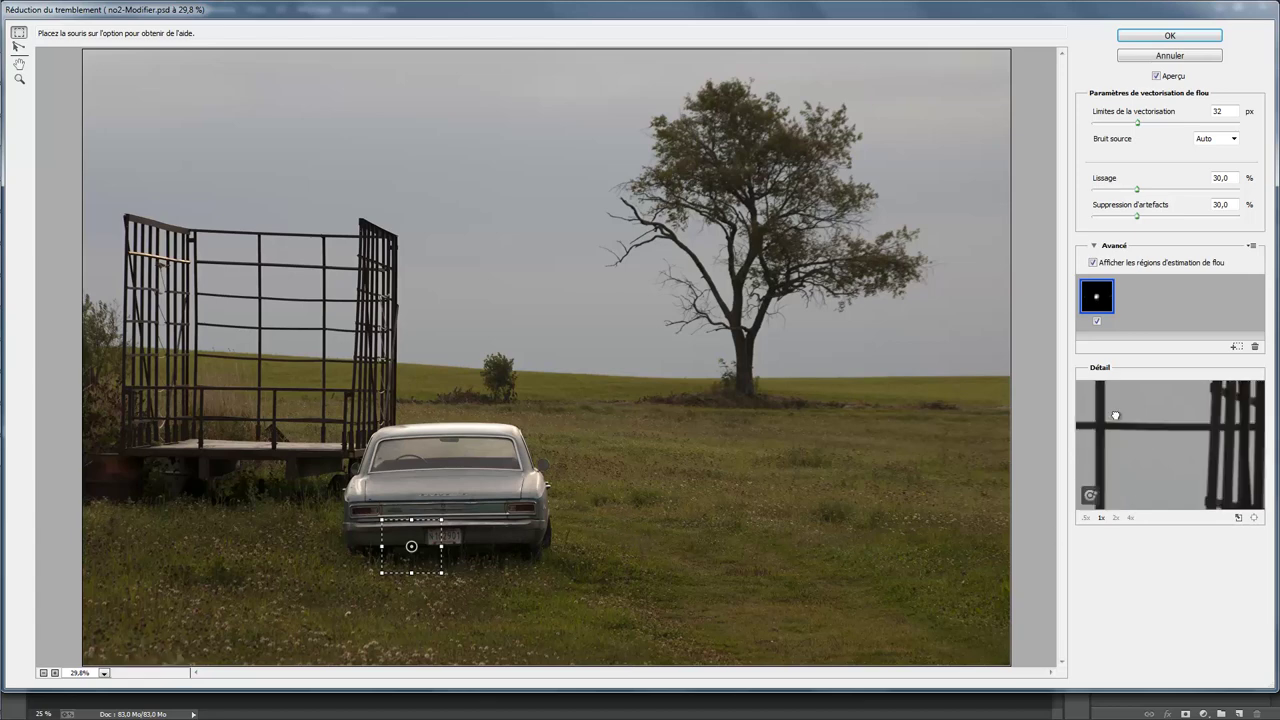
mouse_move(1208, 468)
mouse_down()
mouse_move(1184, 446)
mouse_move(1181, 412)
mouse_move(1196, 492)
mouse_move(1194, 441)
mouse_up()
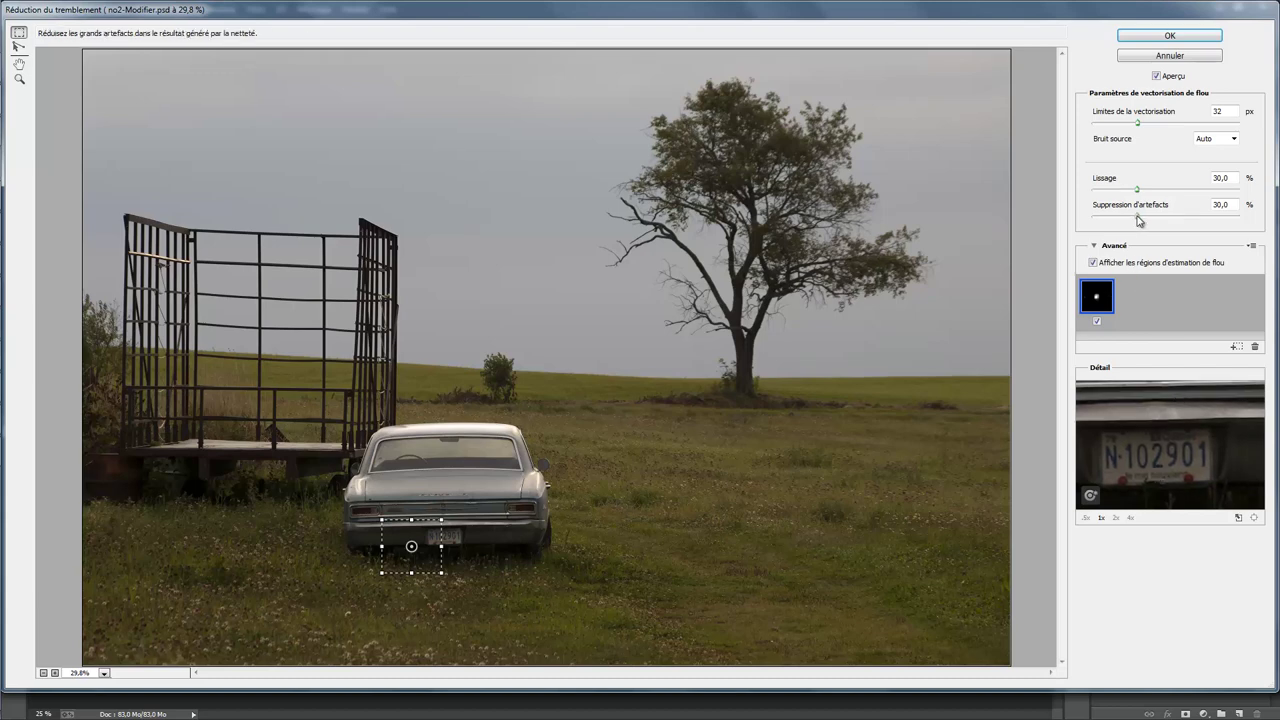
- Apply Shake Reduction with Smoothing 38,2 % and Artifact Suppression 35,5 %
mouse_move(1136, 217)
mouse_down()
mouse_move(1150, 216)
mouse_move(1155, 190)
mouse_up()
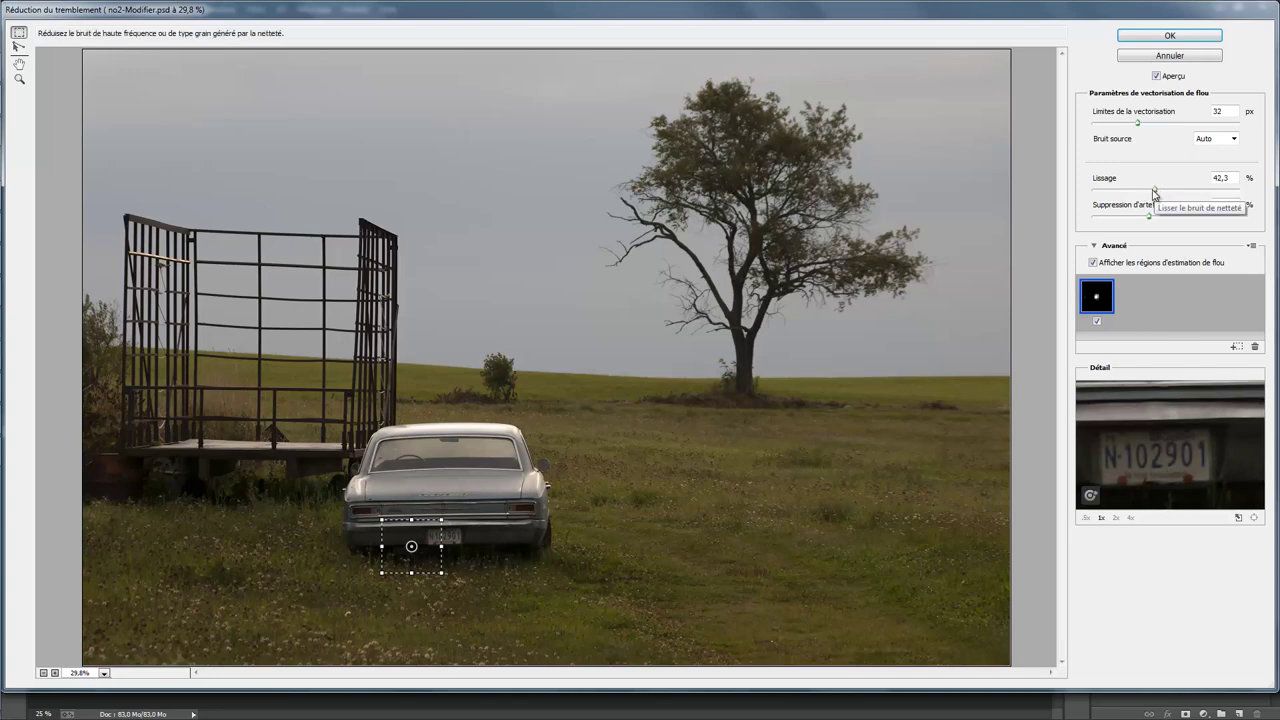
drag(1155, 190, 1148, 190)
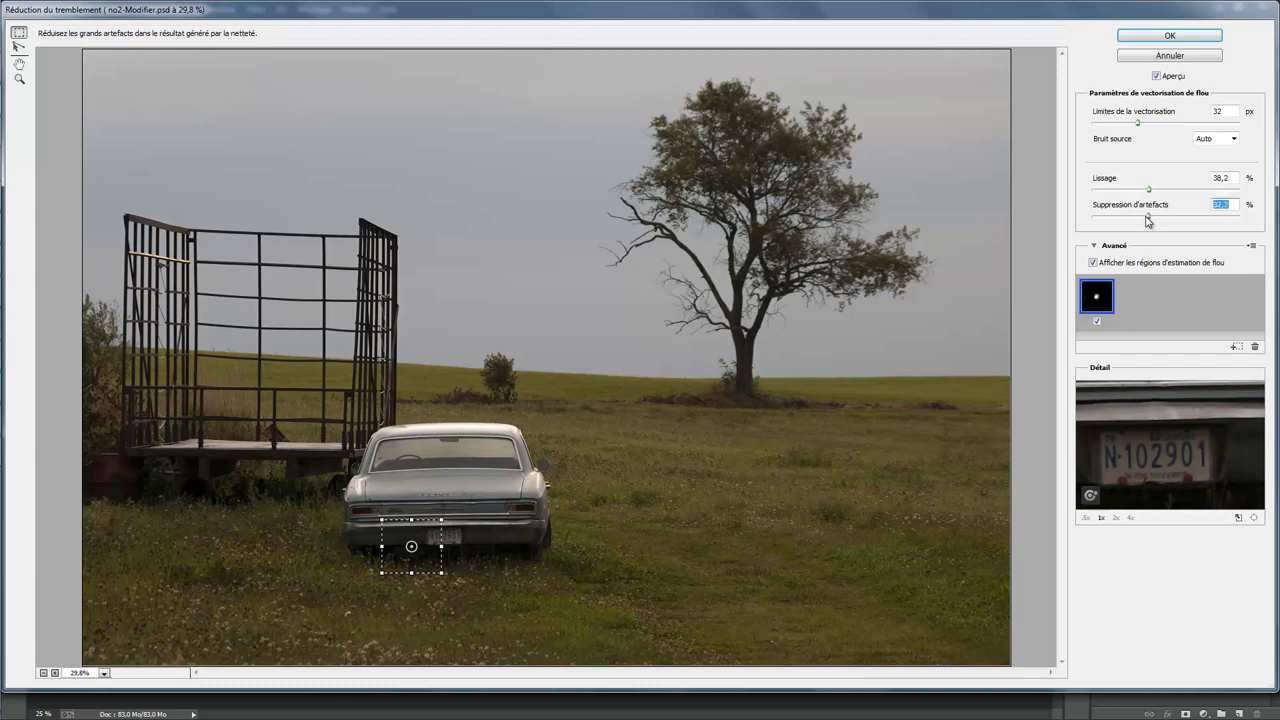
drag(1149, 215, 1146, 216)
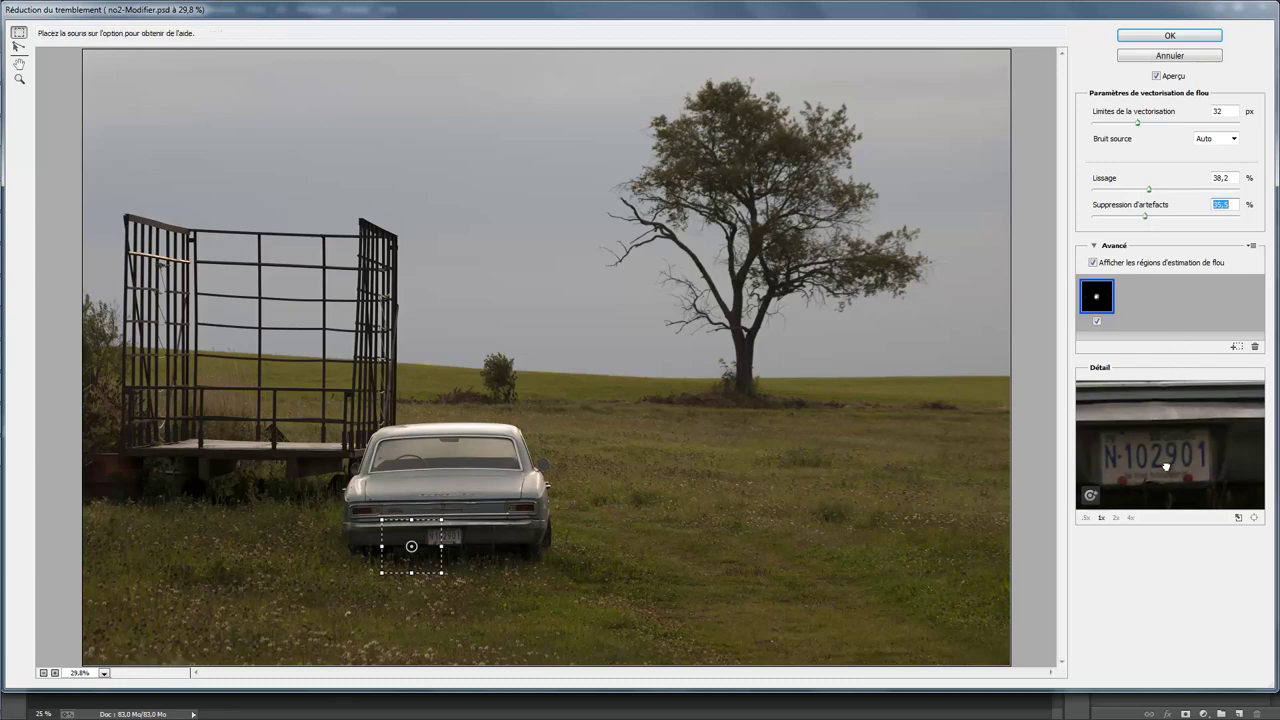
click(1197, 40)
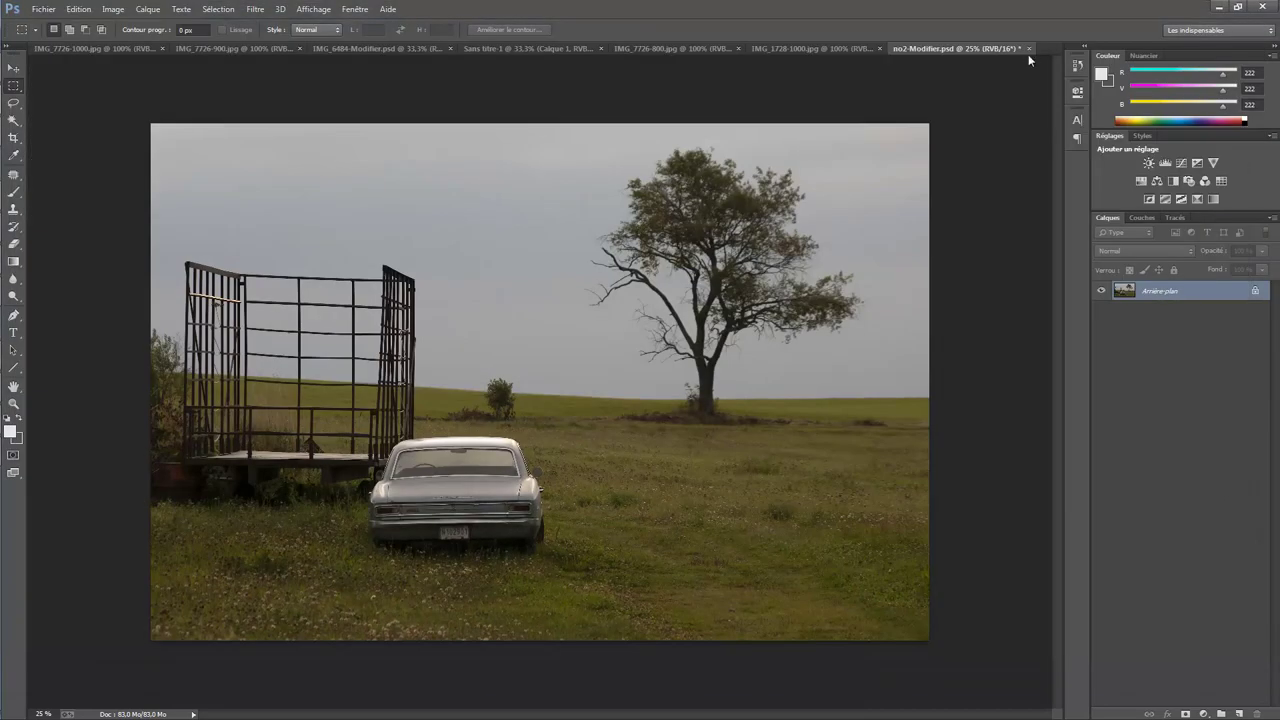
- Close and save no2-Modifier.psd, then view the whole photo in Lightroom's Develop module
click(1028, 48)
click(592, 277)
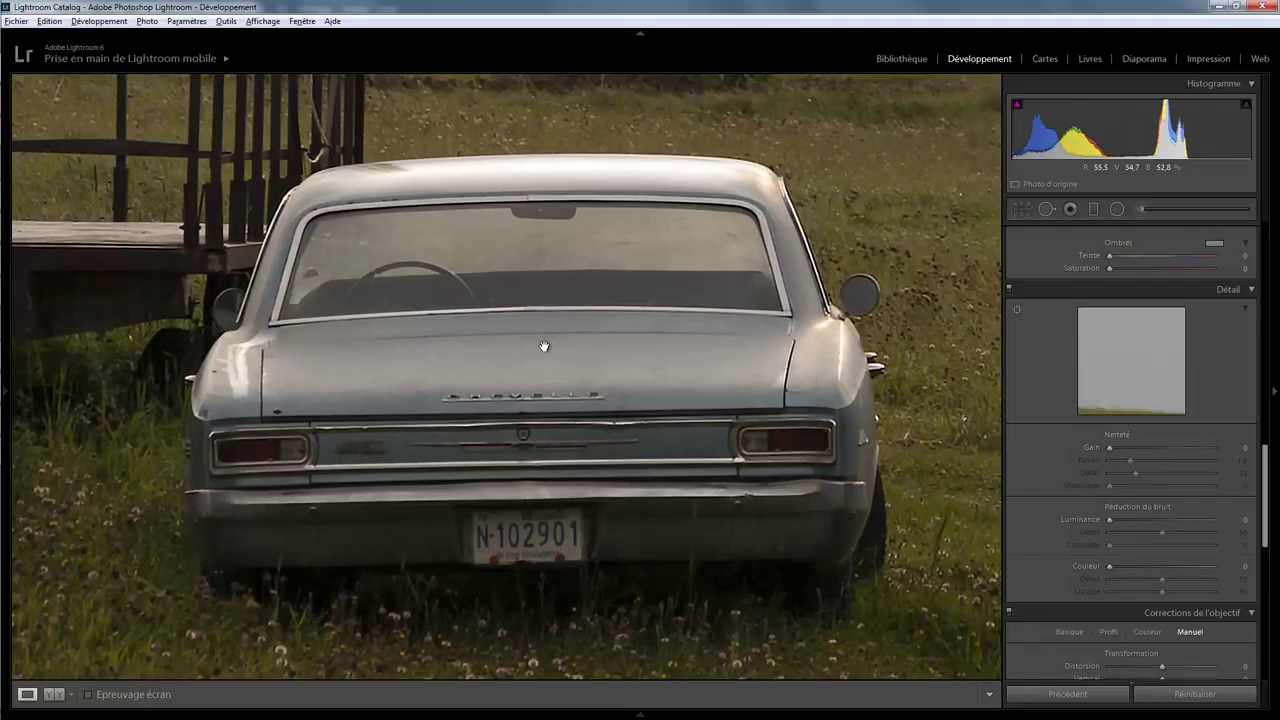
click(528, 538)
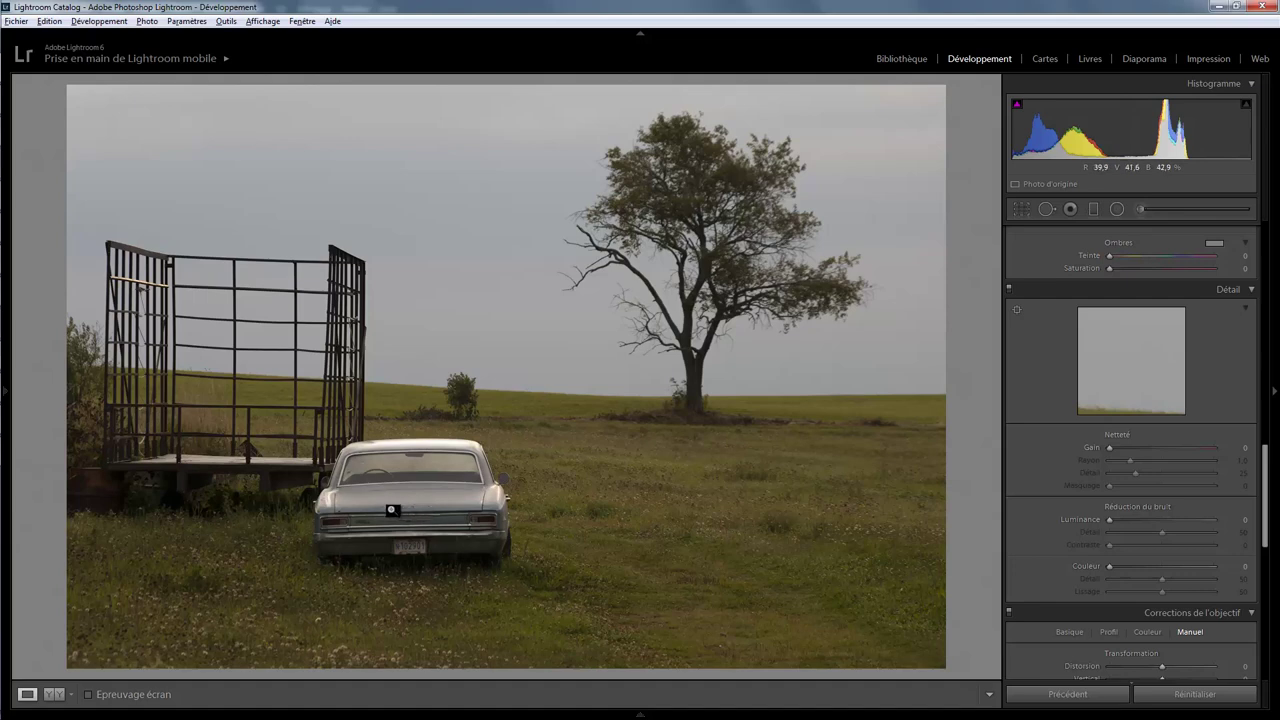
- Add a graduated filter across the horizon with Saturation 97
click(1093, 210)
drag(501, 367, 500, 403)
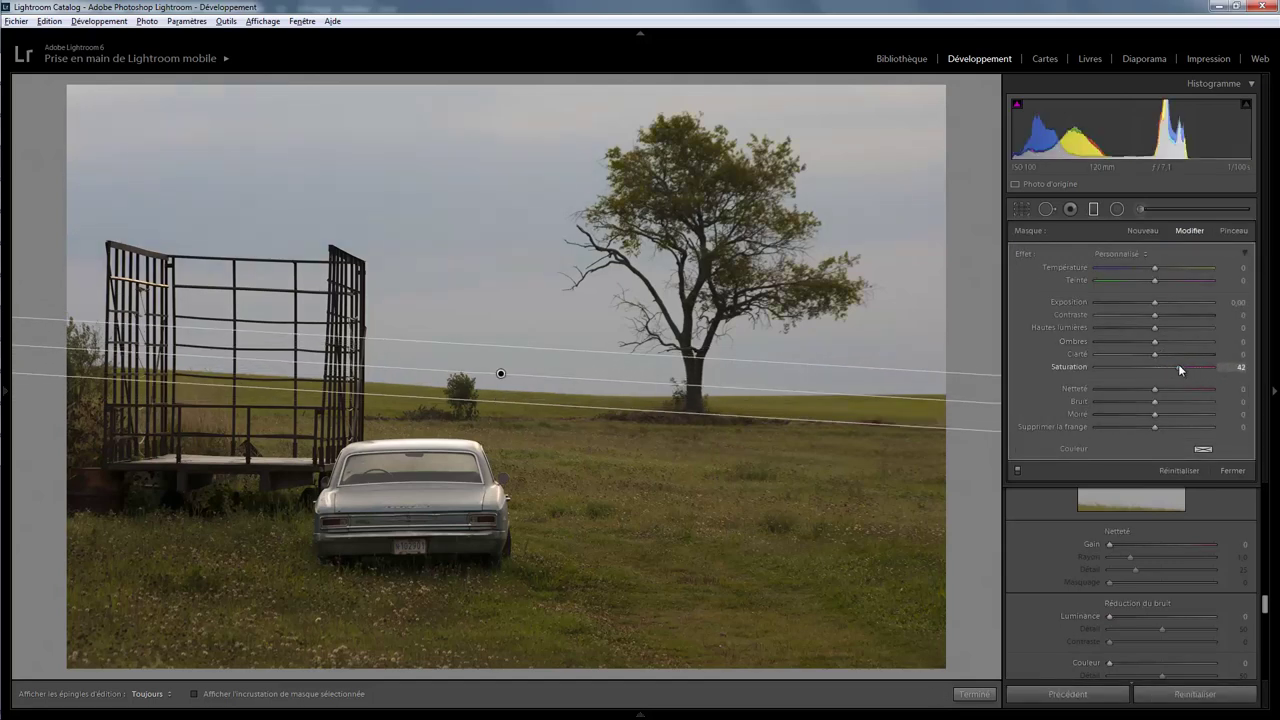
drag(1194, 369, 1210, 366)
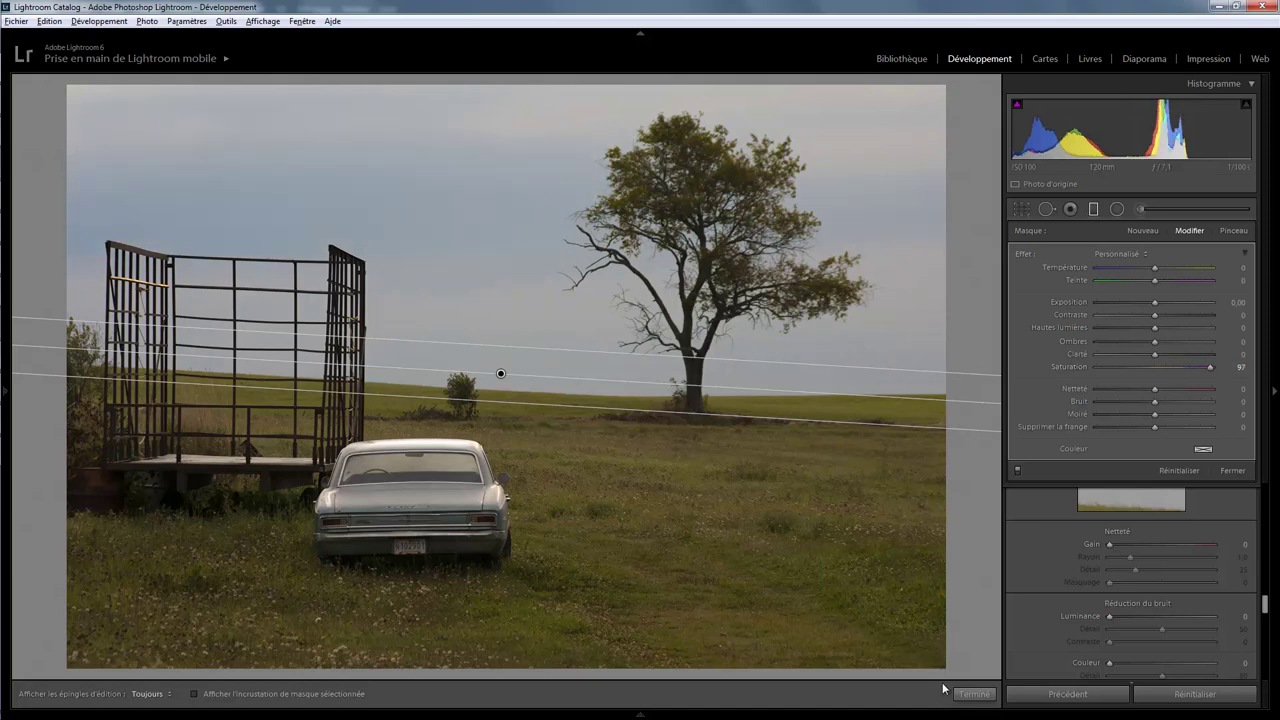
click(974, 694)
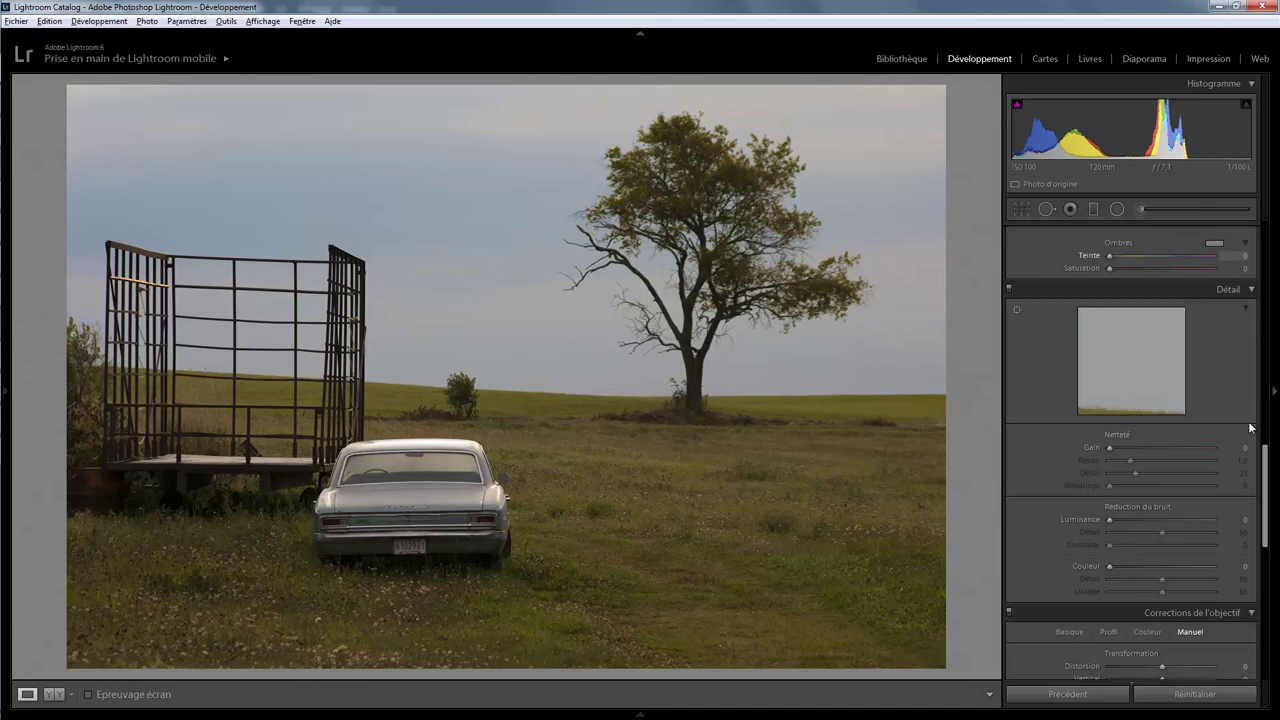
- Set Basic adjustments to Temperature +2, Shadows +59 and Contrast +17
drag(1268, 474, 1270, 255)
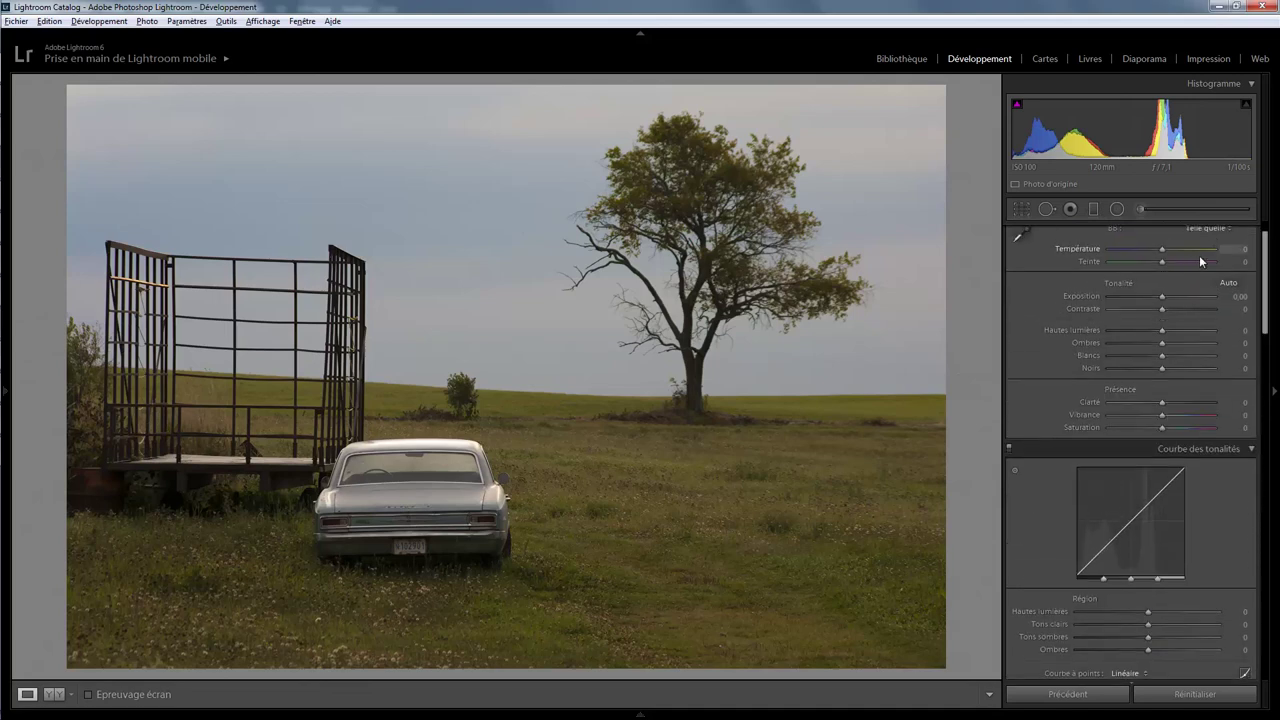
drag(1161, 249, 1162, 249)
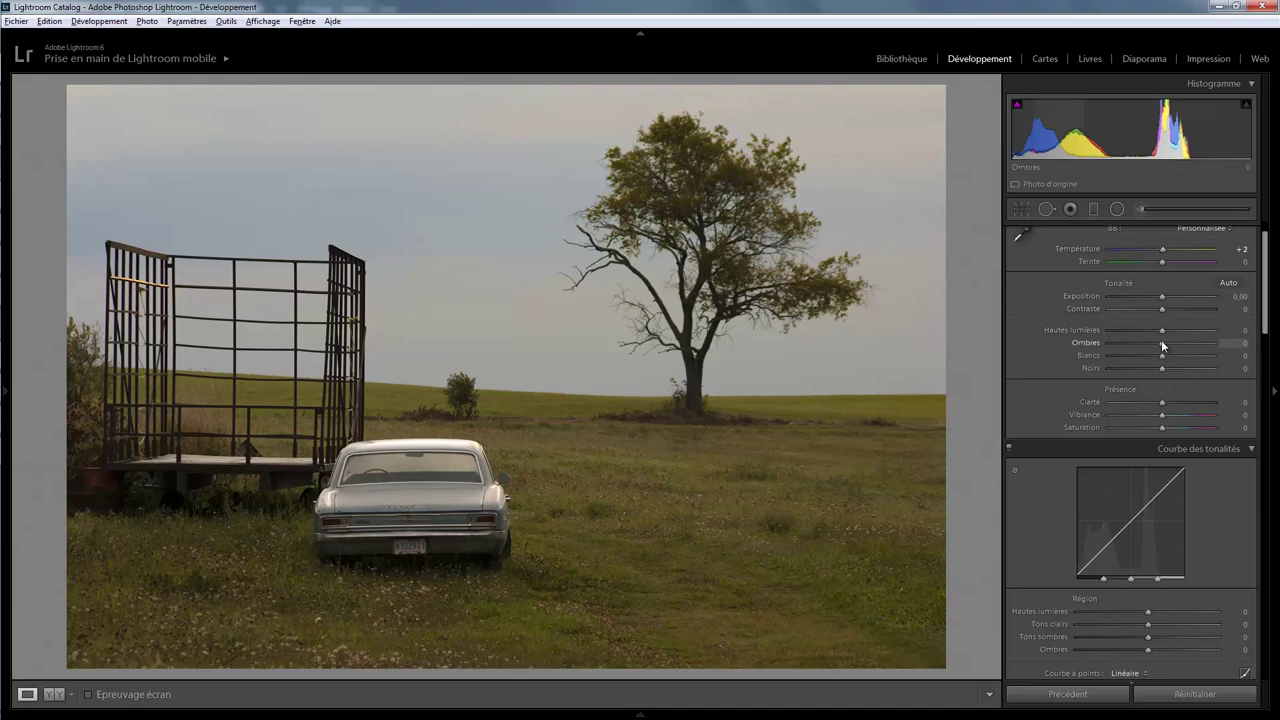
drag(1162, 343, 1192, 339)
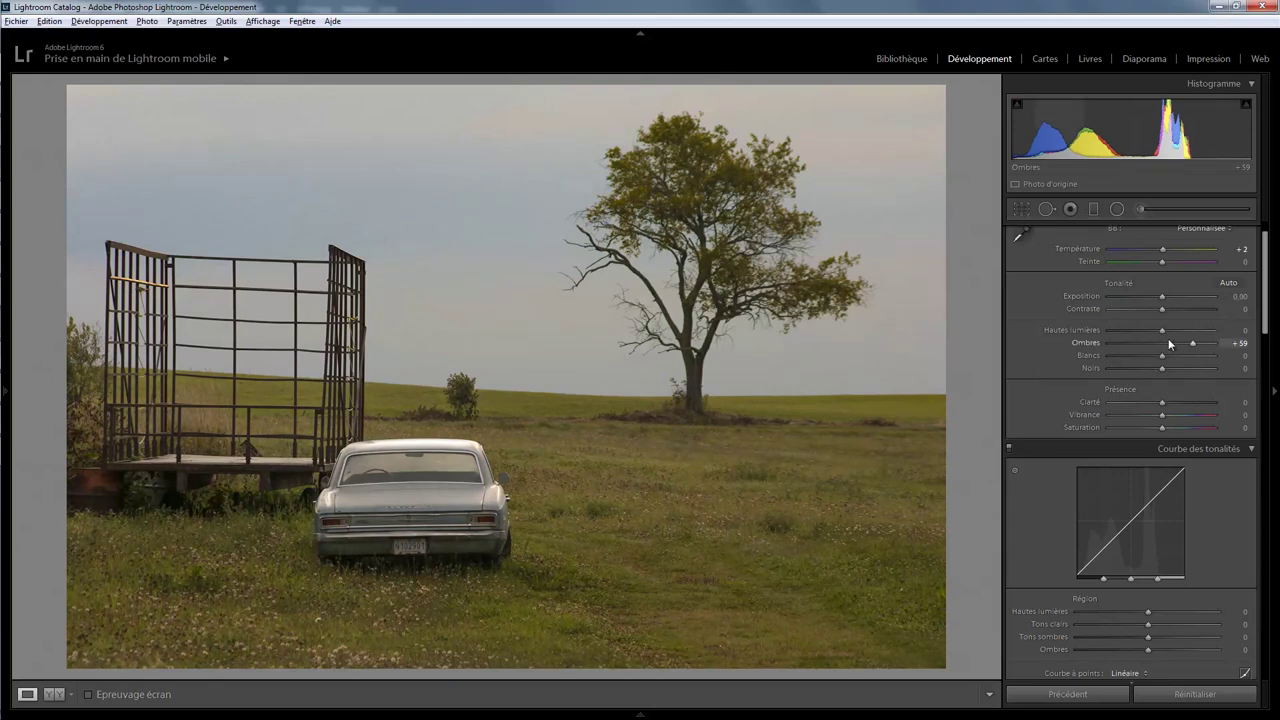
drag(1161, 312, 1170, 313)
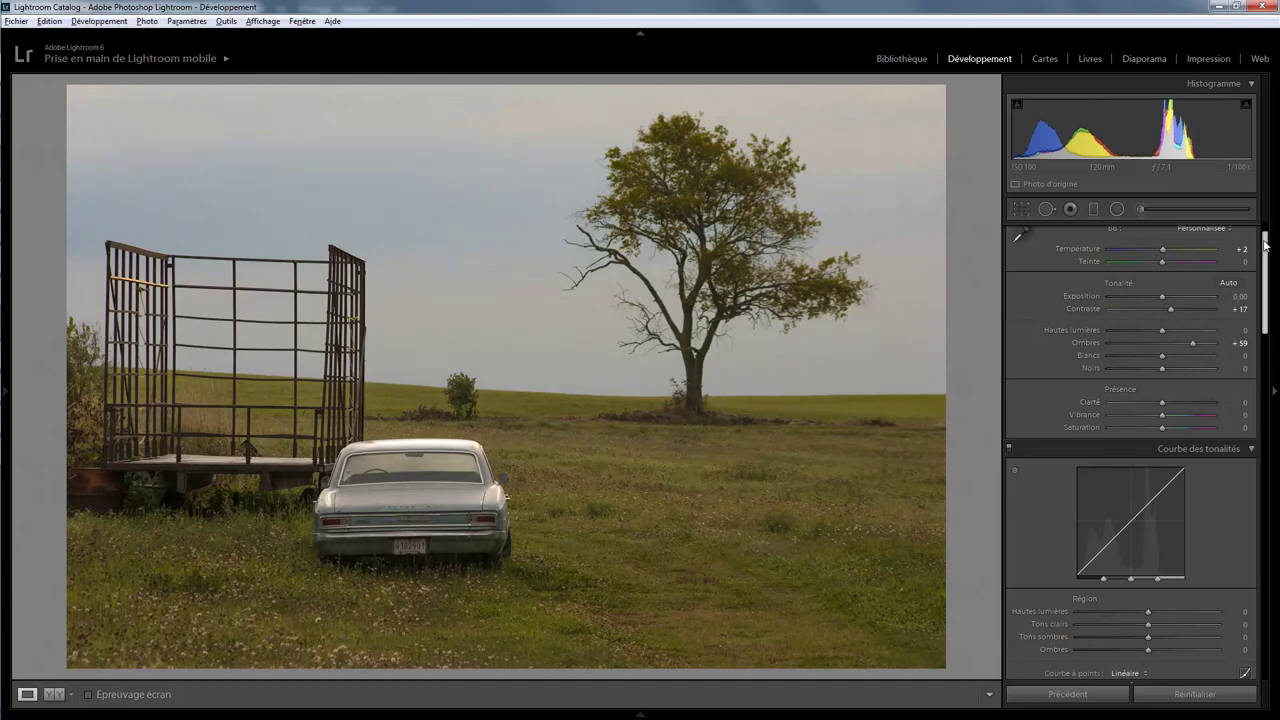
drag(1266, 255, 1266, 383)
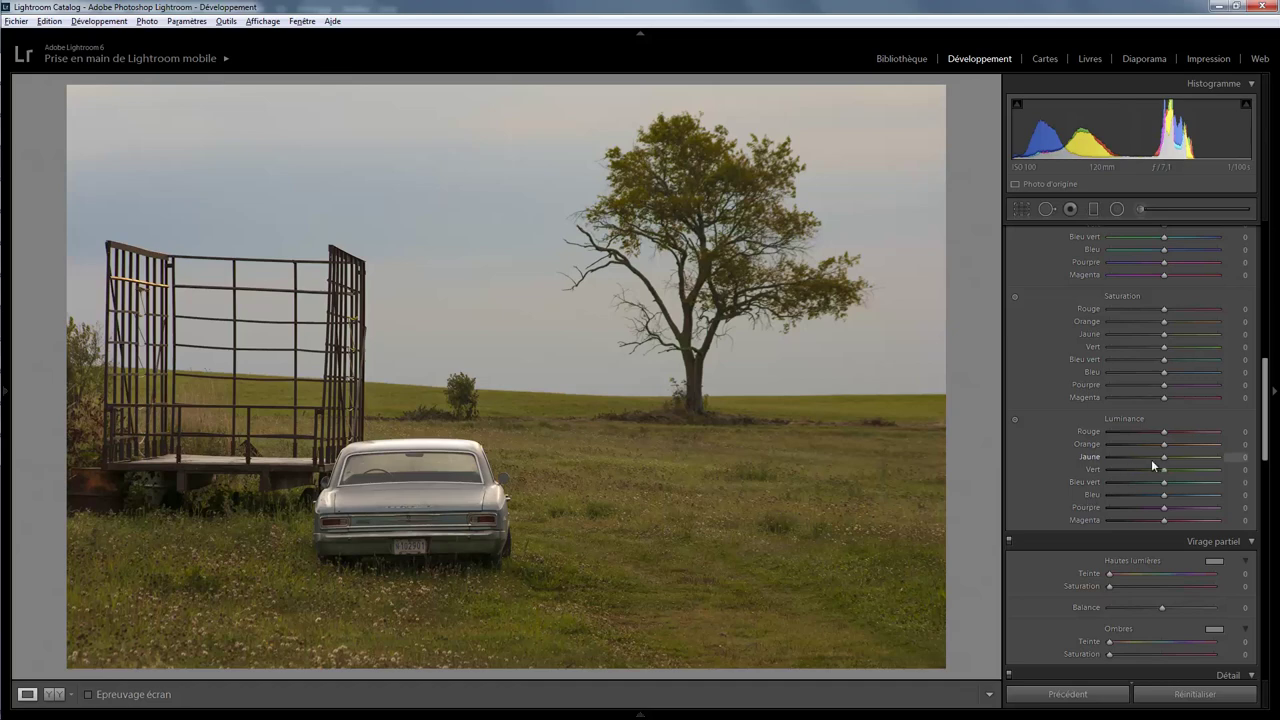
- Raise HSL Orange Luminance to +44, and test then reset Blue Saturation to 0
drag(1163, 441, 1202, 451)
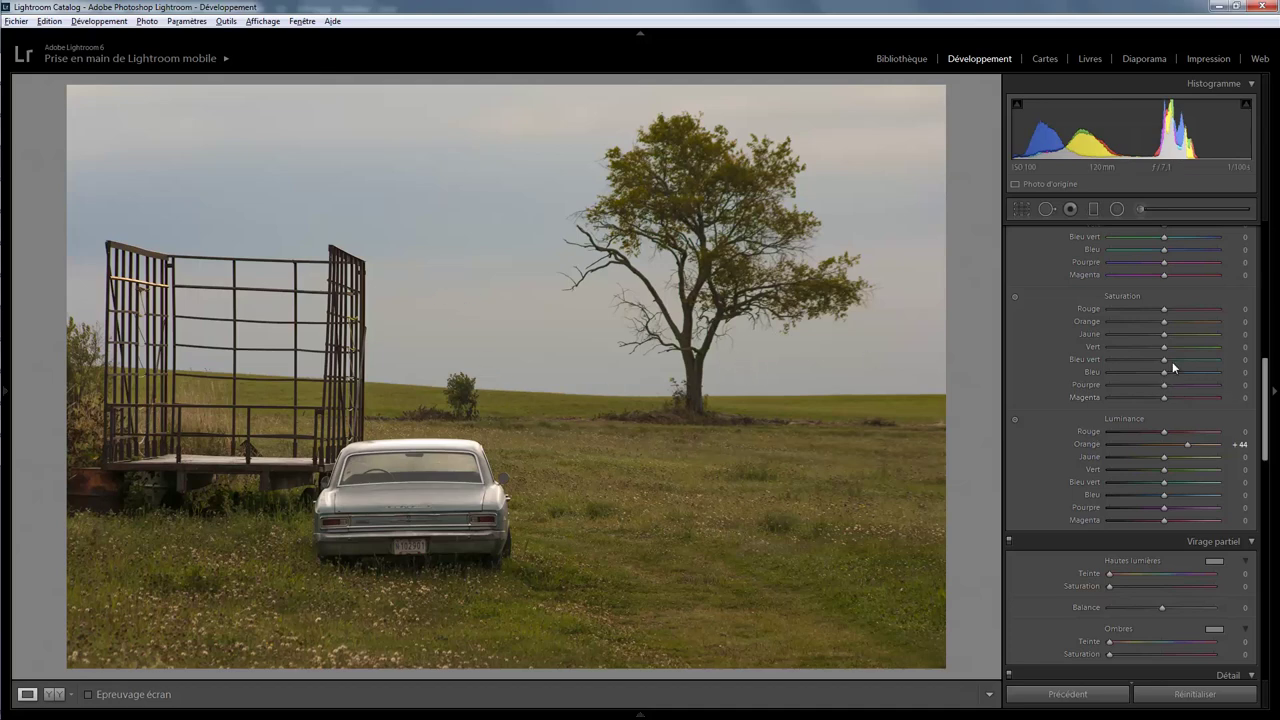
drag(1164, 372, 1223, 368)
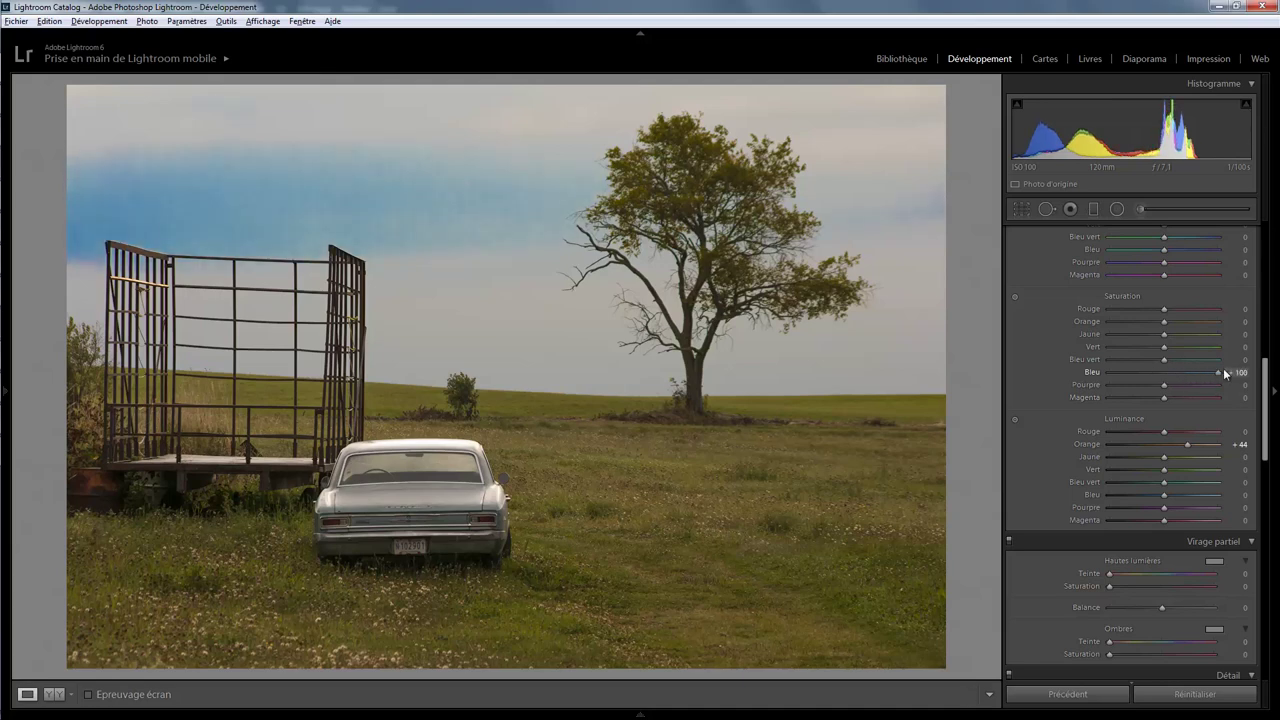
drag(1210, 372, 1169, 372)
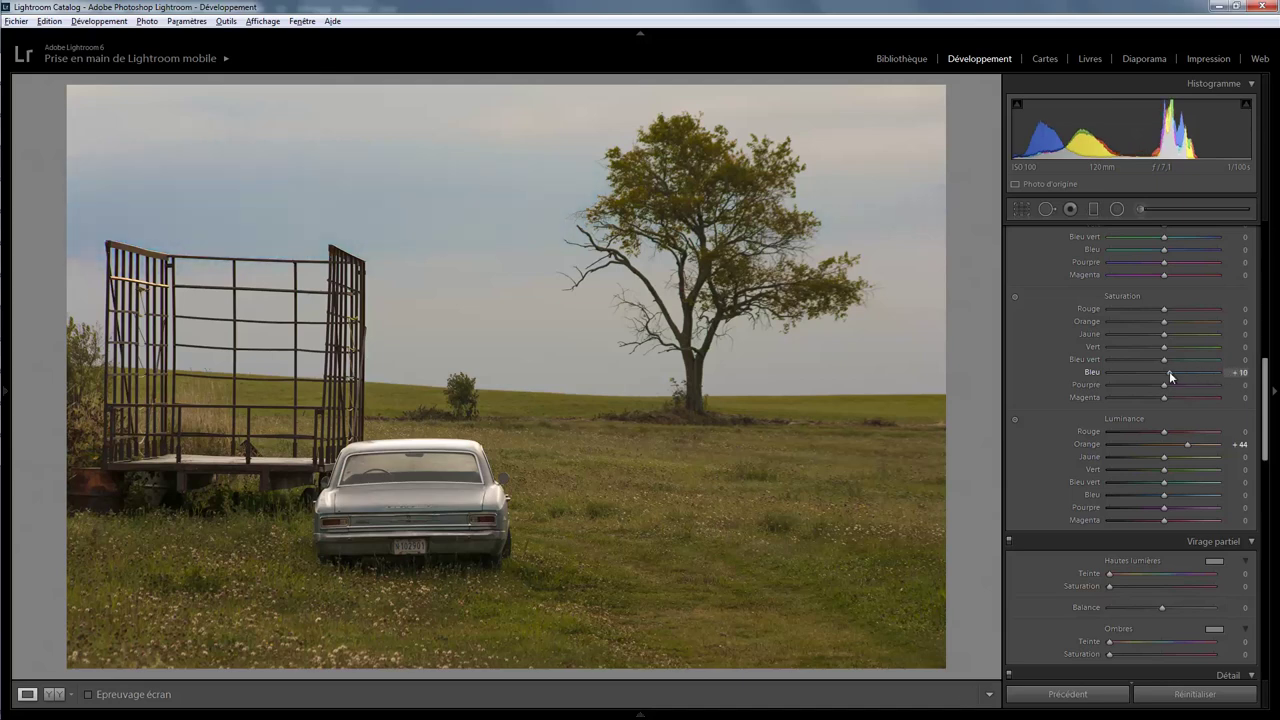
double_click(1169, 372)
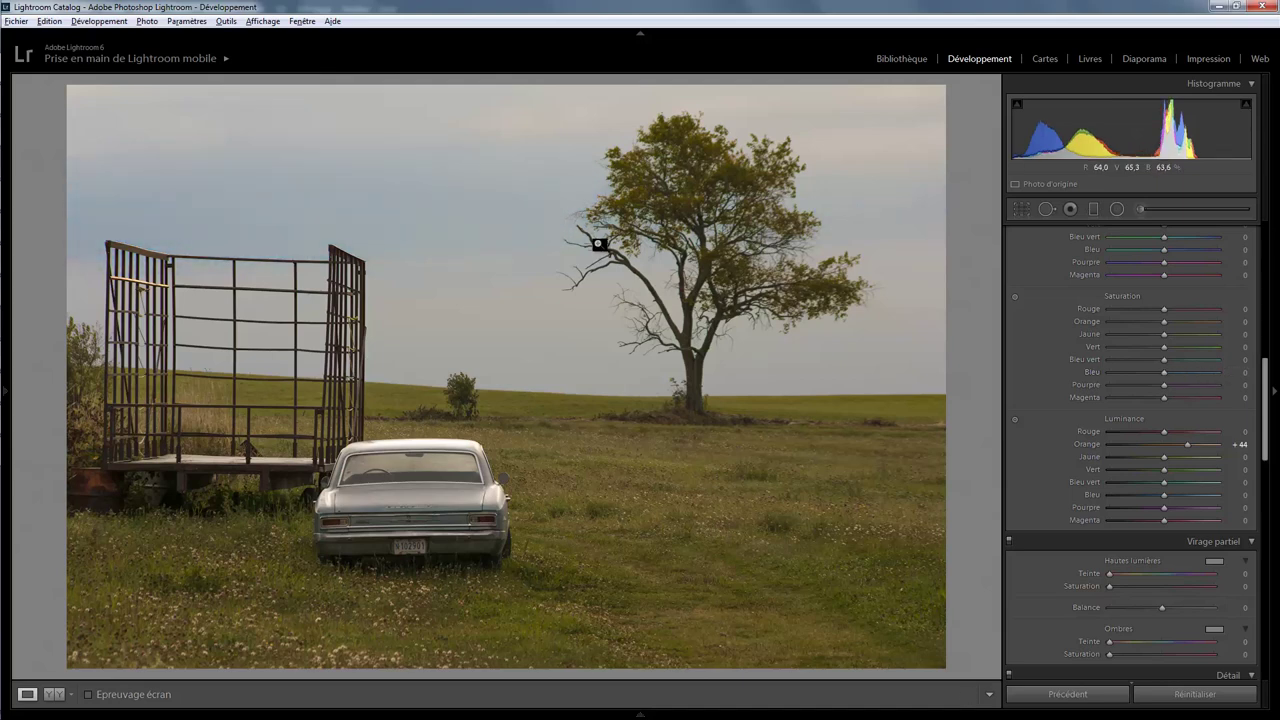